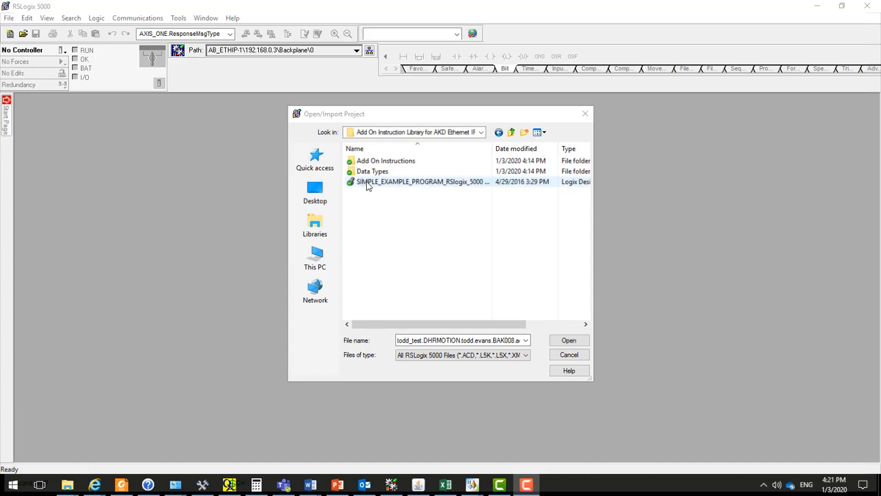
# Open the SIMPLE_EXAMPLE_PROGRAM_RSlogix_5000 Ver 4_0.ACD project, changing its controller to the 1769-L32E CompactLogix5332E with software version 20.
pyautogui.click(372, 185)
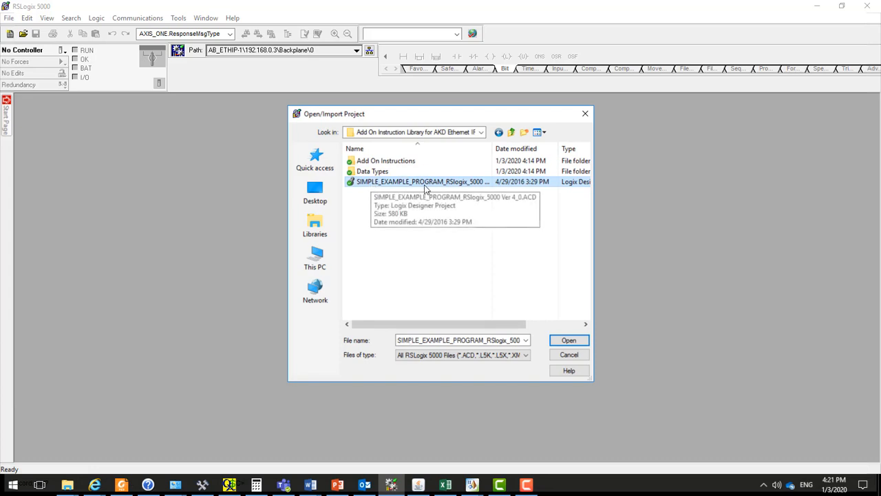
pyautogui.click(567, 340)
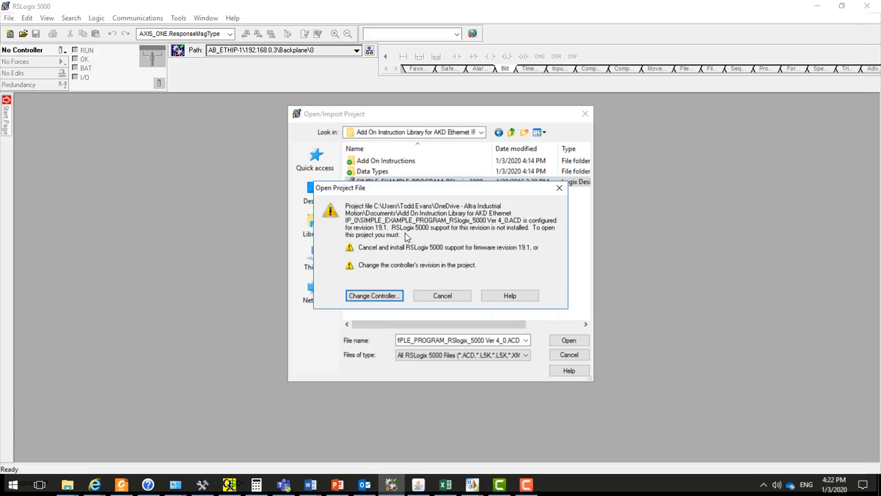
pyautogui.click(373, 296)
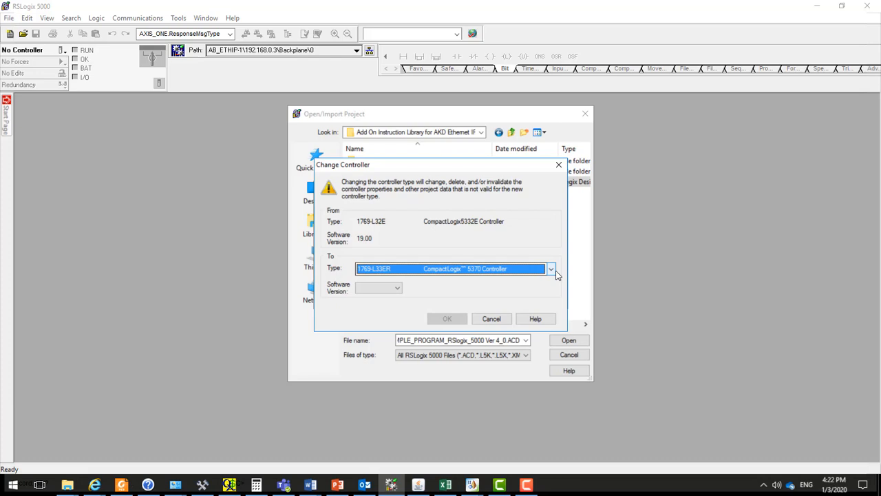
pyautogui.click(553, 271)
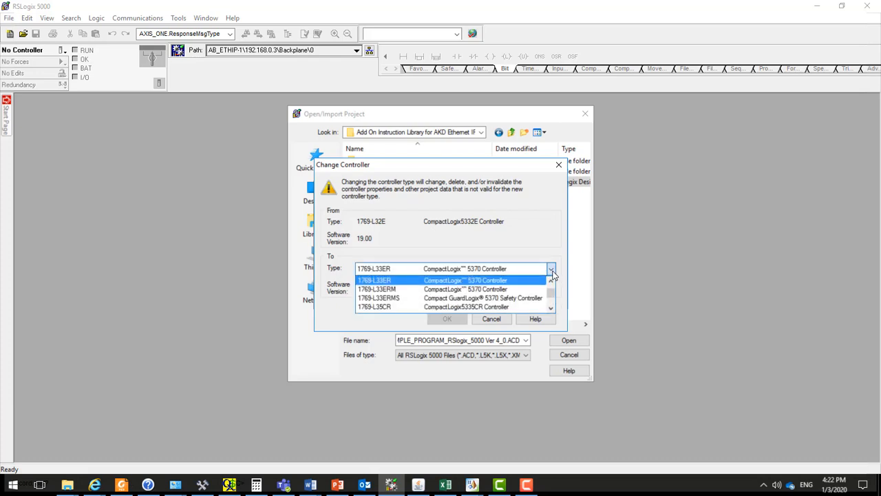
pyautogui.click(551, 280)
pyautogui.moveTo(550, 280); pyautogui.dragTo(550, 280)
pyautogui.click(497, 310)
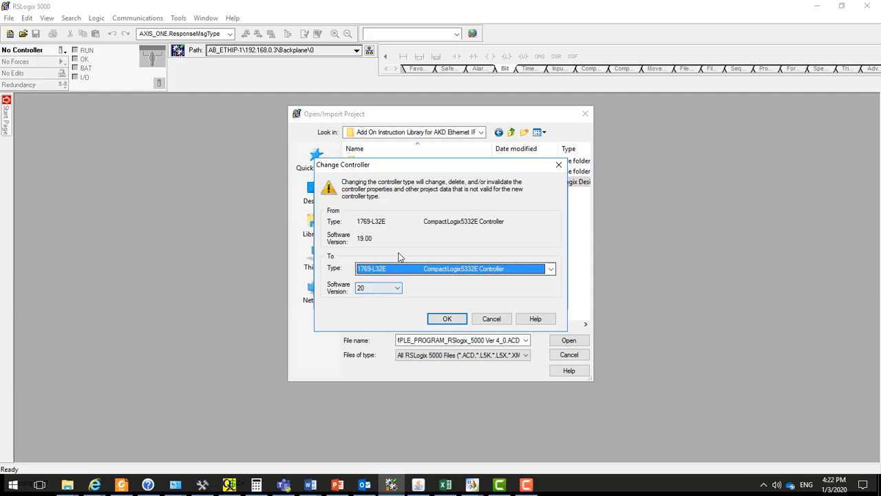
pyautogui.click(448, 319)
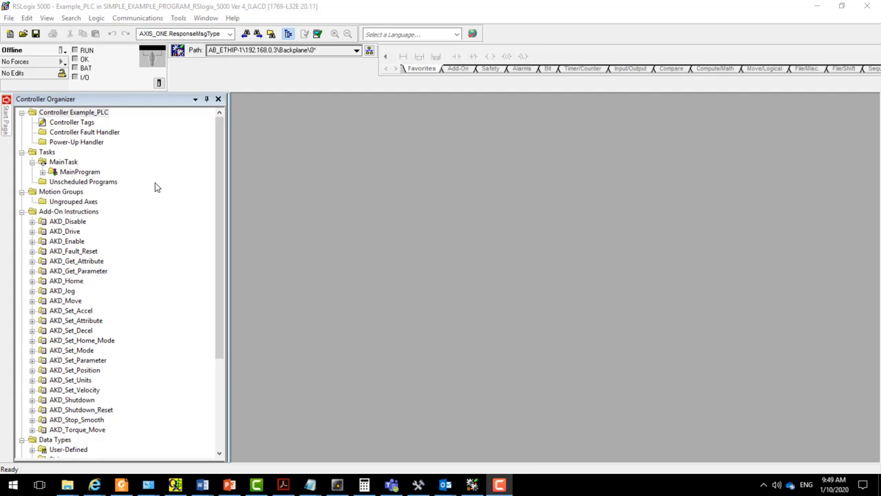
# Check the general properties of the 1769-L32E Example_PLC controller in the I/O configuration, and close them without changes.
pyautogui.moveTo(222, 156); pyautogui.dragTo(218, 267)
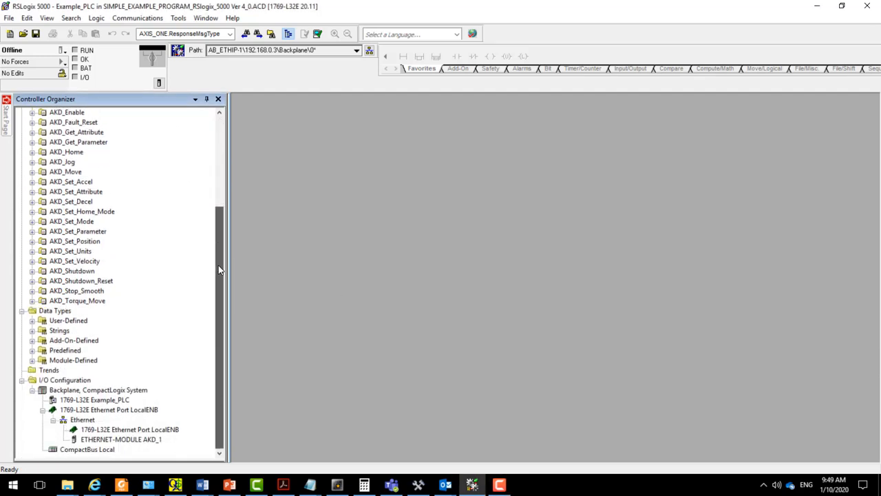
pyautogui.rightClick(87, 405)
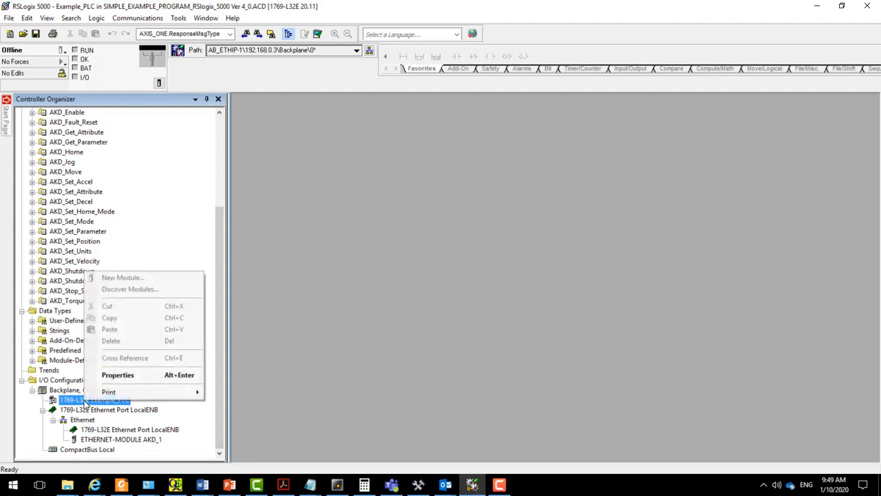
pyautogui.click(113, 373)
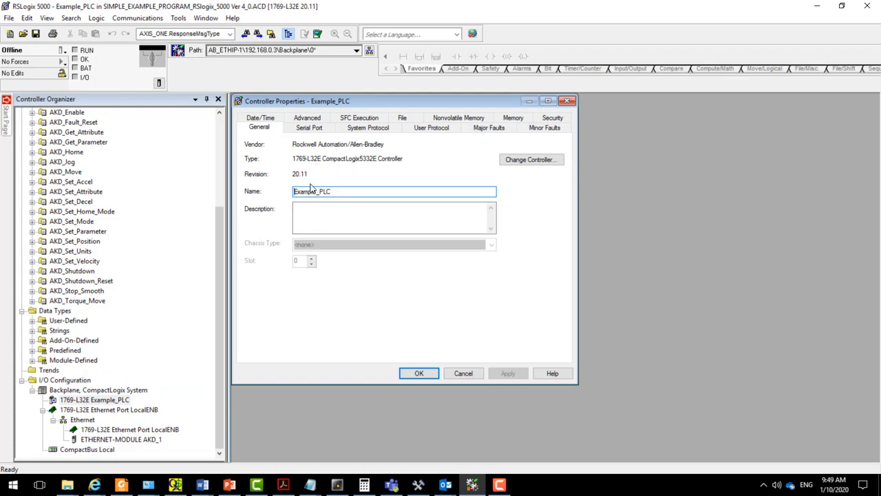
pyautogui.click(461, 374)
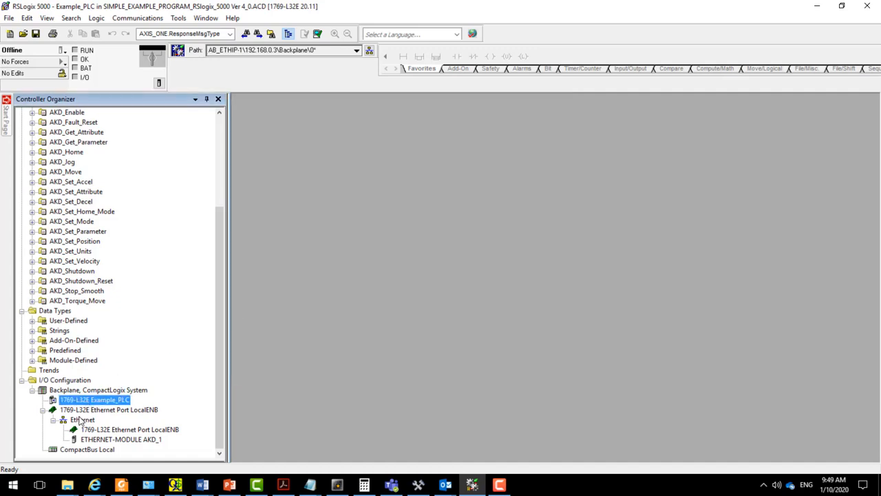
# Set the IP address of the 1769-L32E Ethernet Port LocalENB to 192.168.0.3 and accept the module properties.
pyautogui.click(127, 431)
pyautogui.doubleClick(127, 431)
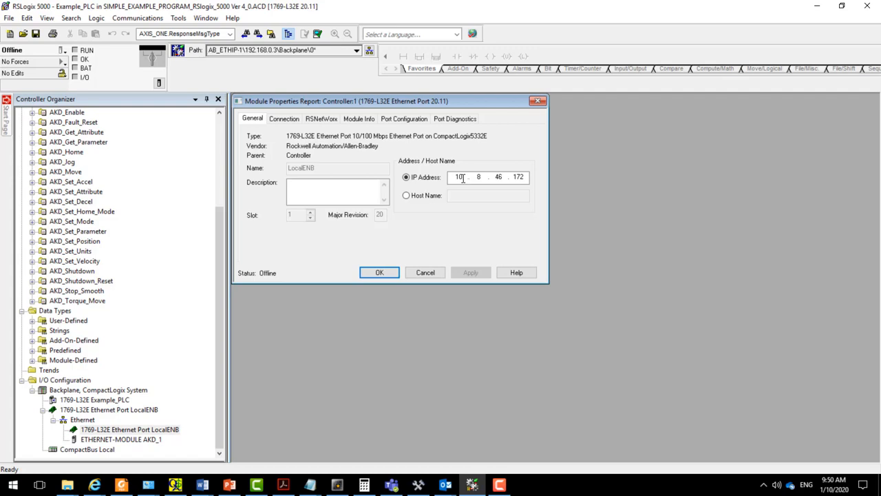
pyautogui.moveTo(465, 178); pyautogui.dragTo(447, 178)
pyautogui.write('192 . ')
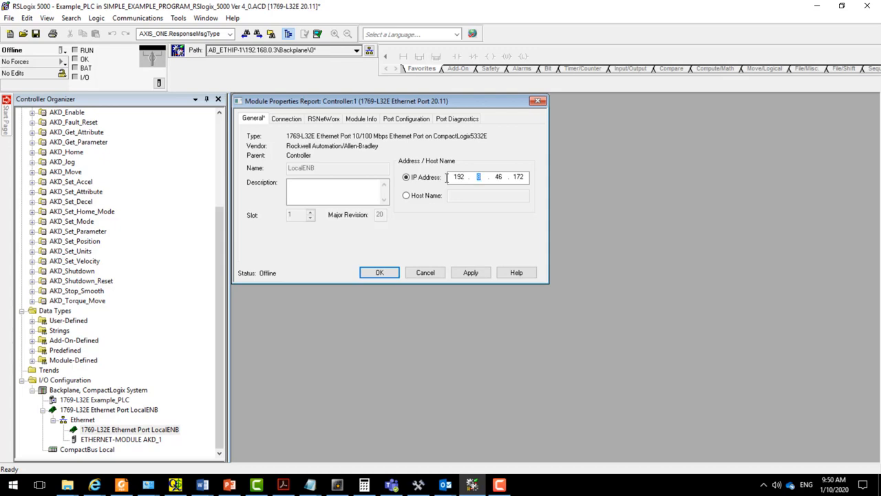
pyautogui.write('168 . 0')
pyautogui.press('.')
pyautogui.write('3')
pyautogui.click(471, 272)
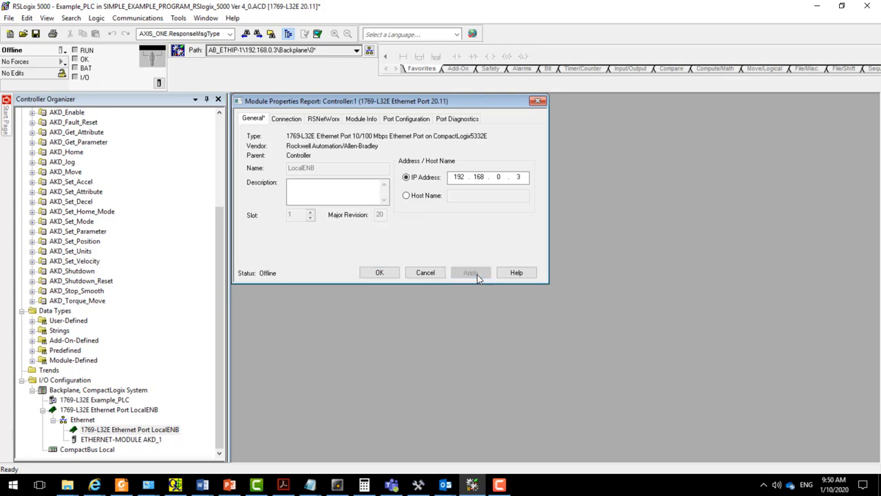
pyautogui.click(381, 272)
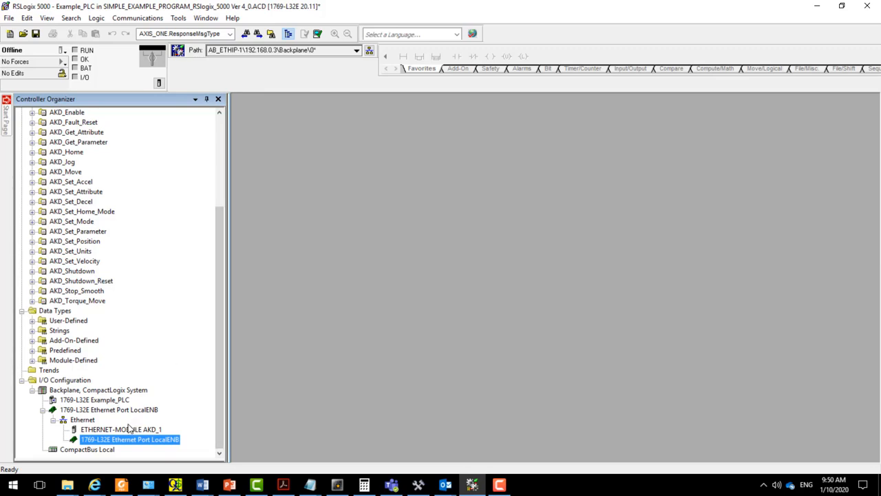
# Open the module properties of ETHERNET-MODULE AKD_1 under the Ethernet network.
pyautogui.moveTo(128, 428)
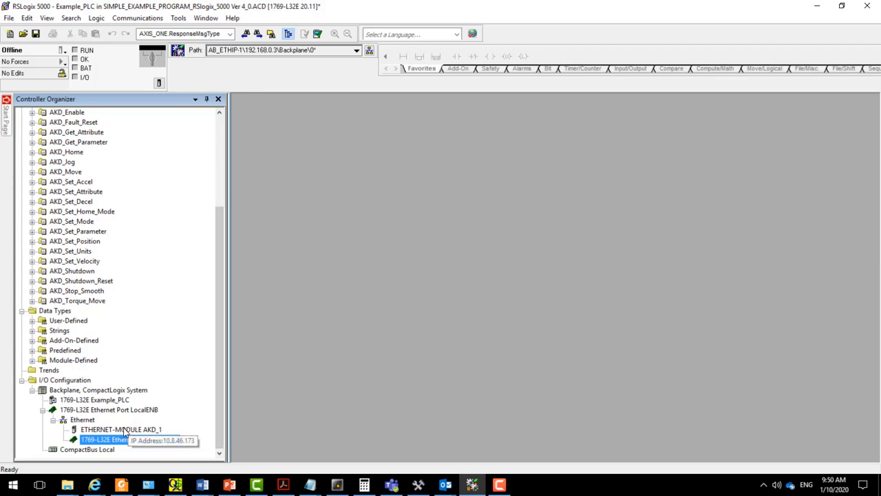
pyautogui.click(105, 431)
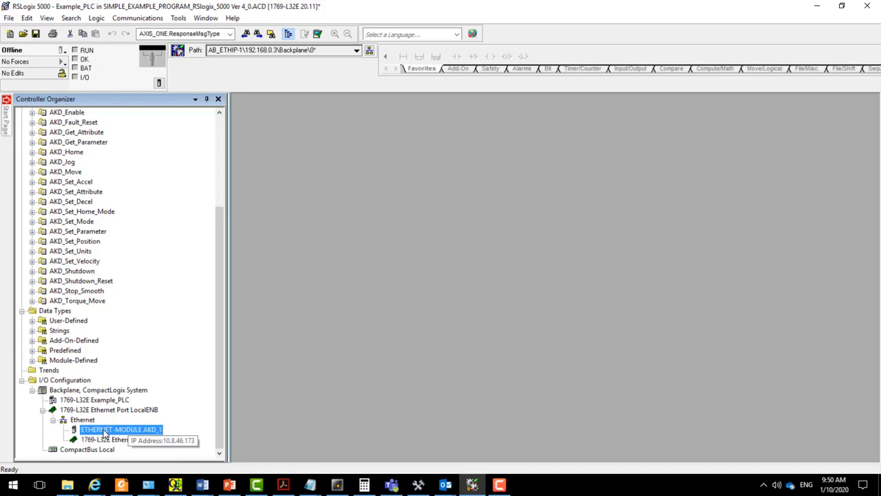
pyautogui.doubleClick(104, 430)
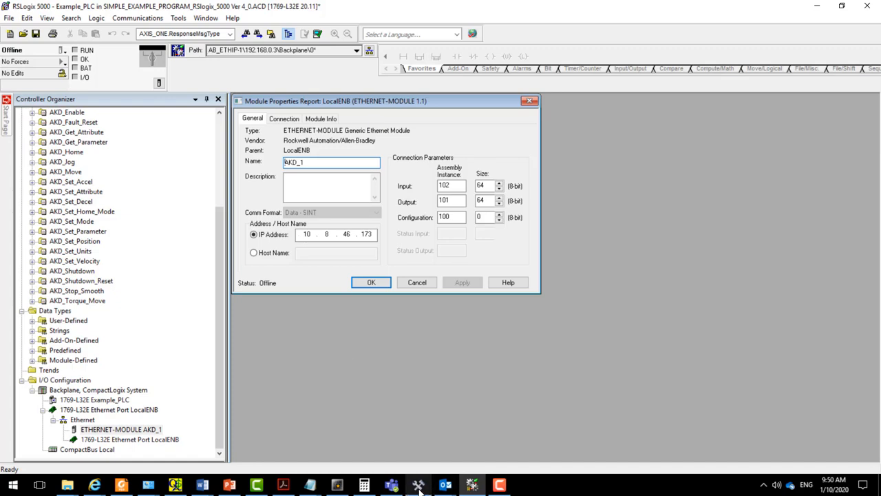
# Switch to Kollmorgen WorkBench and connect to the no_name drive, uploading the parameter set from the target device.
pyautogui.moveTo(418, 490)
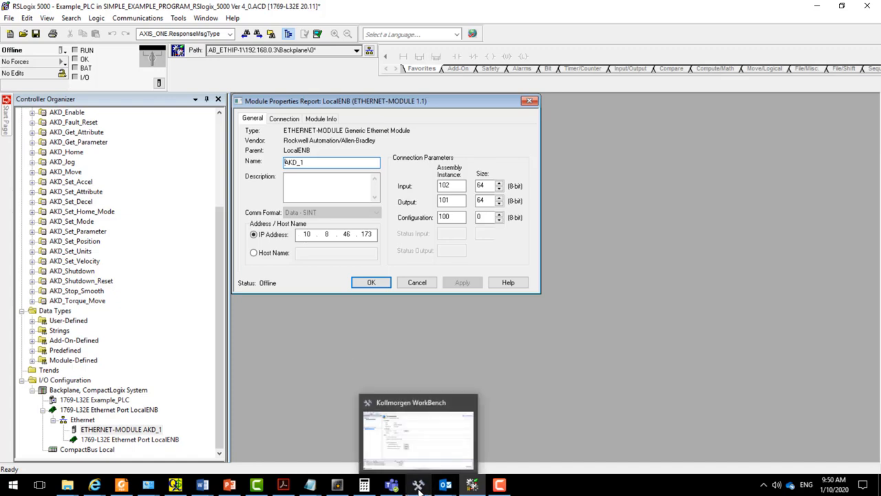
pyautogui.click(419, 485)
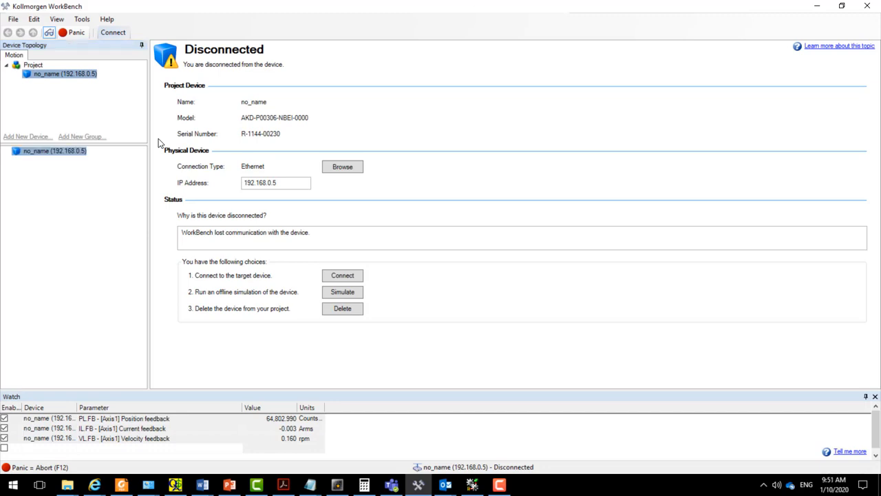
pyautogui.click(338, 276)
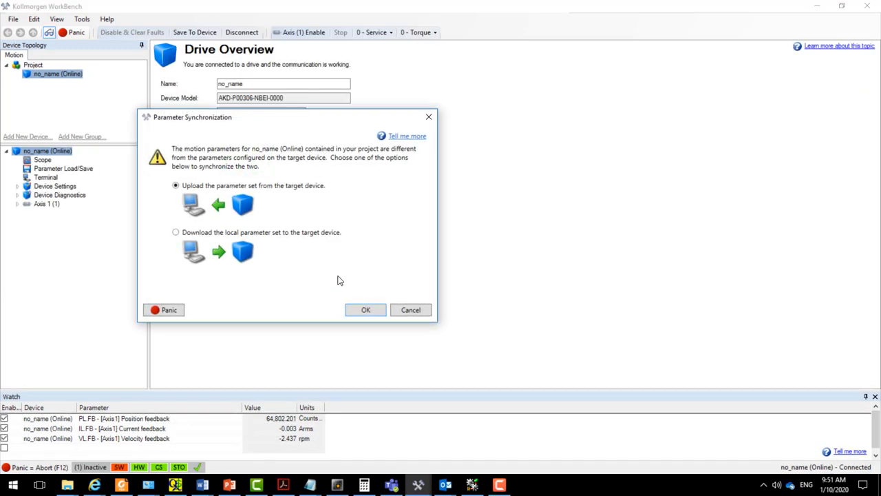
pyautogui.click(363, 311)
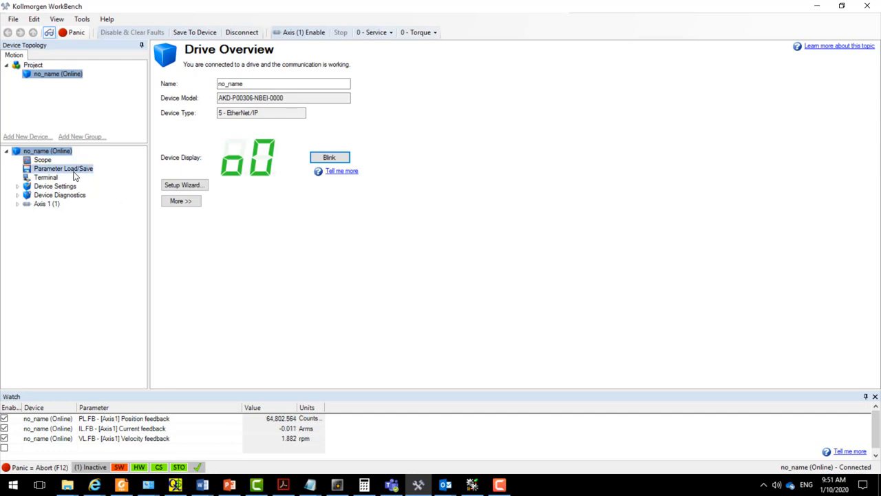
# Open the drive's TCP/IP communication settings and choose 1 - Fixed IP address as the IP mode.
pyautogui.click(18, 186)
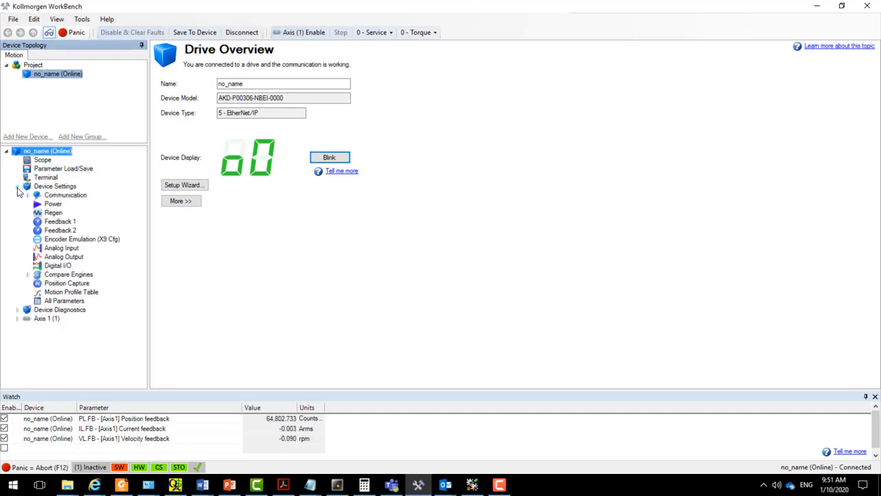
pyautogui.click(62, 195)
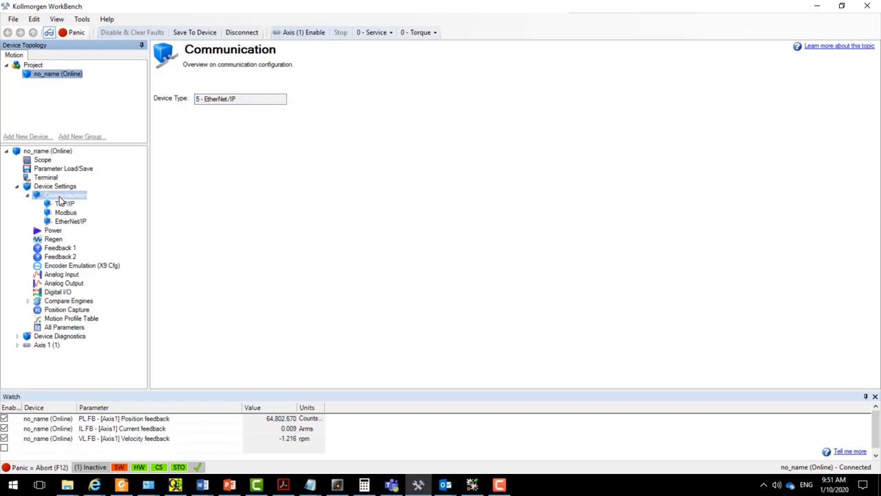
pyautogui.click(64, 204)
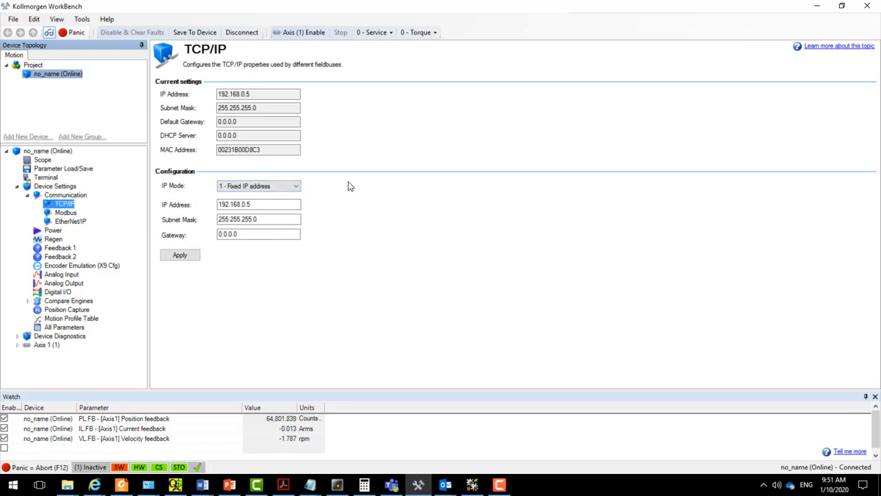
pyautogui.click(295, 188)
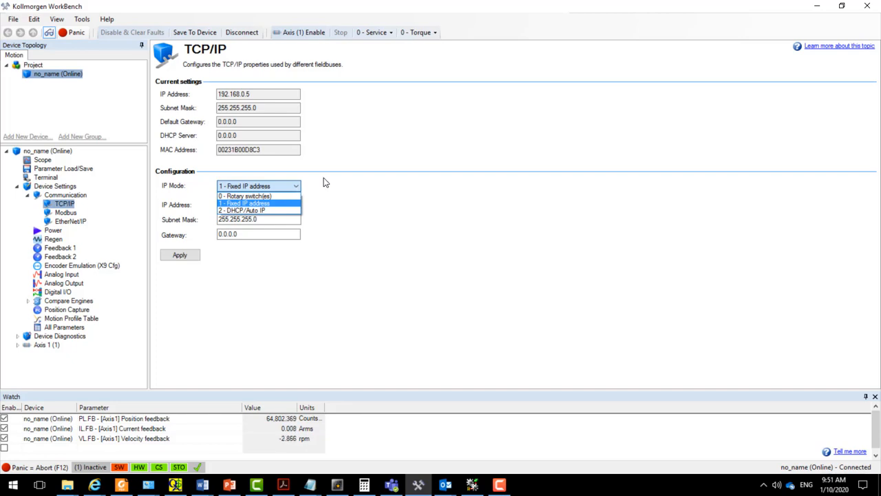
pyautogui.click(269, 204)
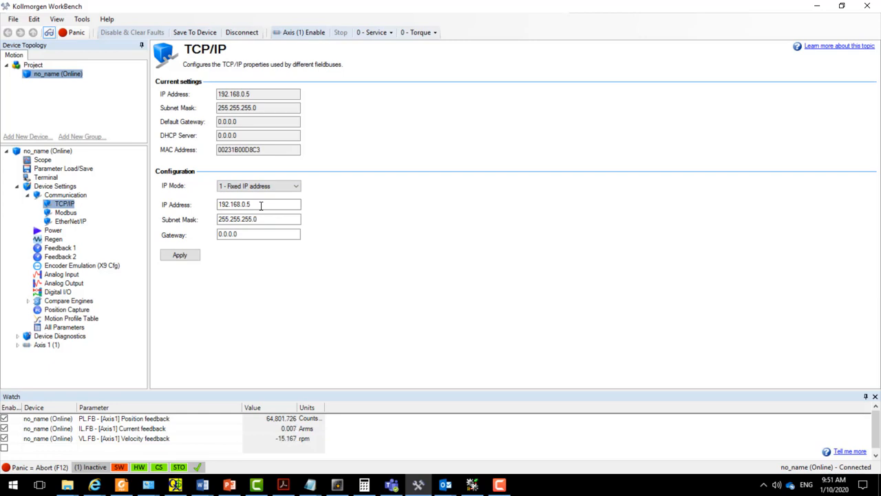
pyautogui.click(296, 186)
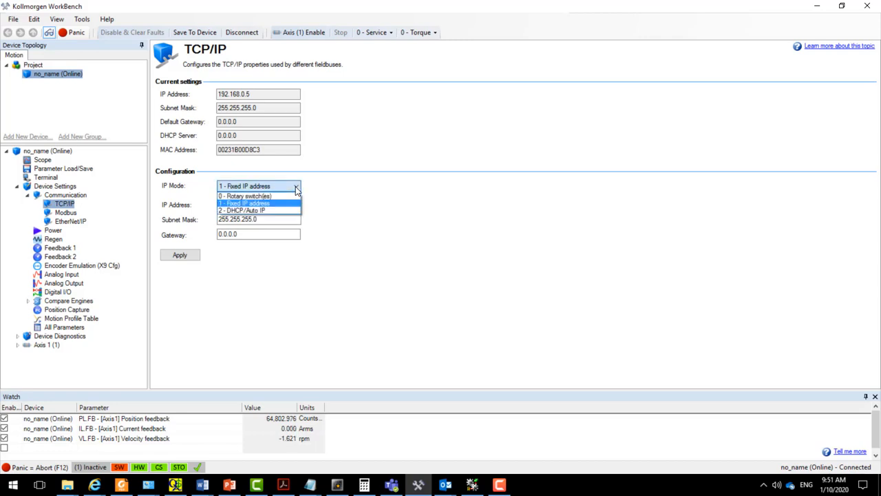
pyautogui.click(239, 203)
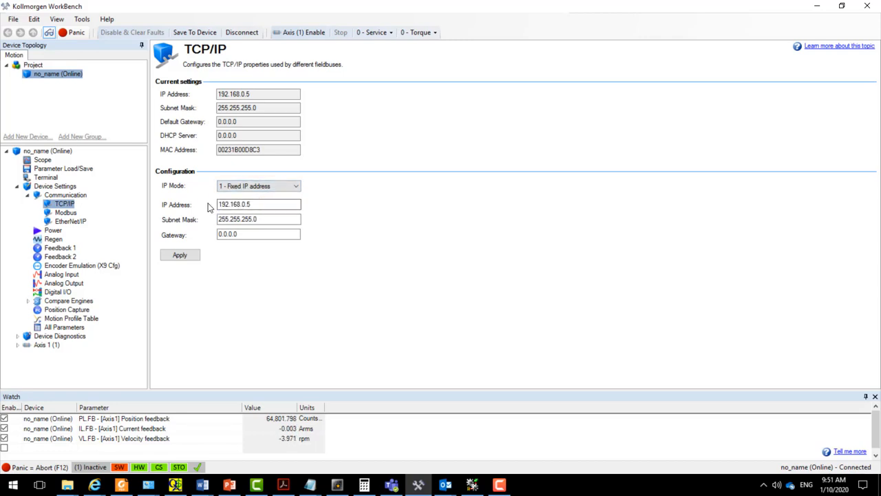
# Apply the drive's TCP/IP configuration with IP address 192.168.0.5, declining to write it to nonvolatile memory.
pyautogui.click(260, 205)
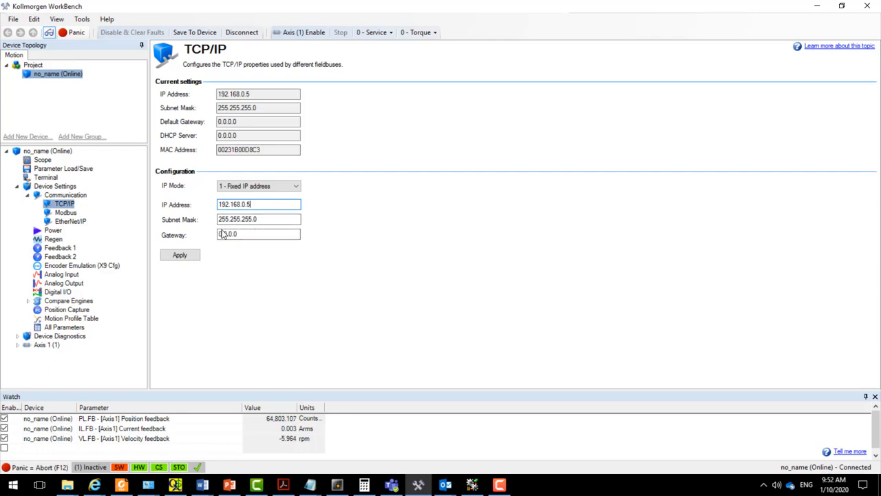
pyautogui.click(179, 257)
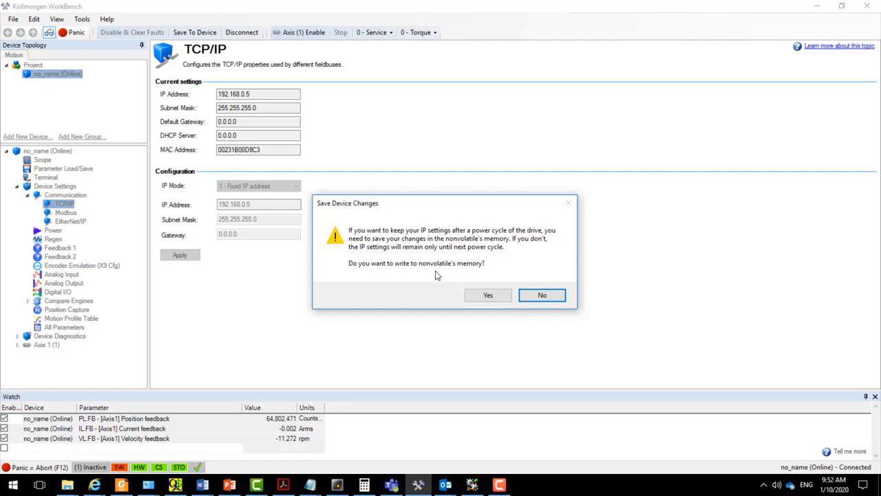
pyautogui.click(543, 296)
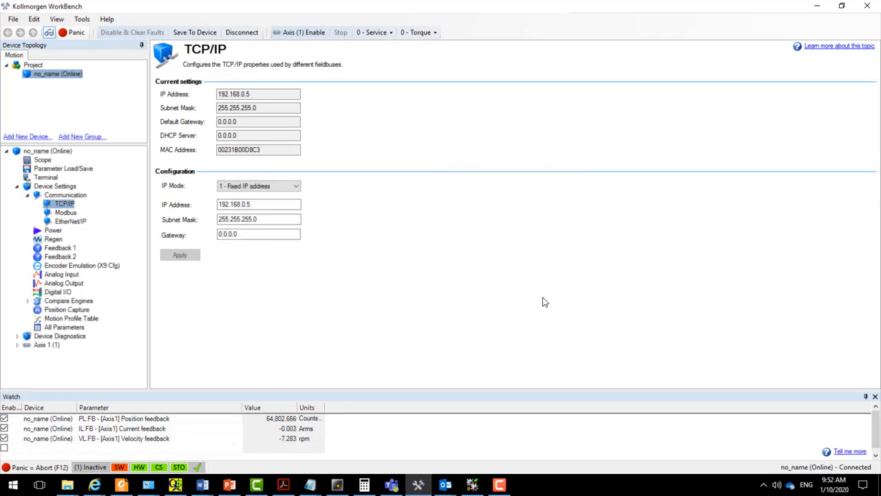
# Test communication with the drive by running "ping 192.168.0.5" from the Windows Run dialog.
pyautogui.rightClick(9, 489)
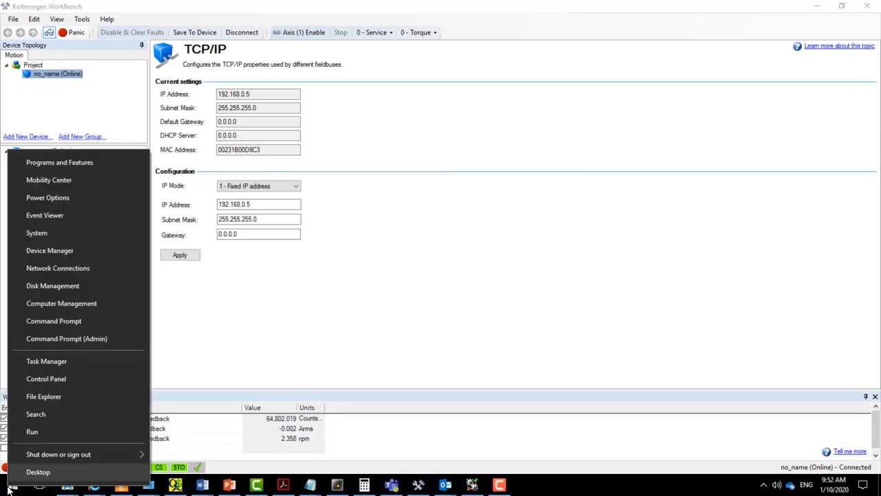
pyautogui.click(51, 430)
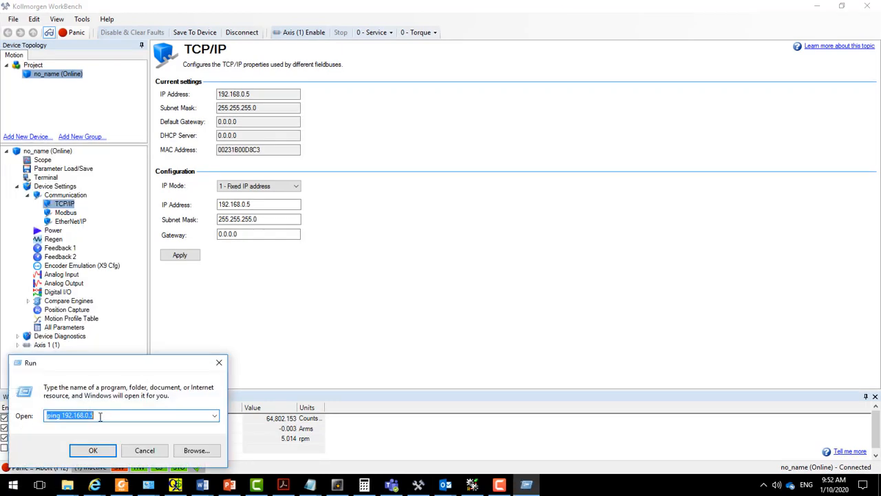
pyautogui.write('ping 192.168.0.5')
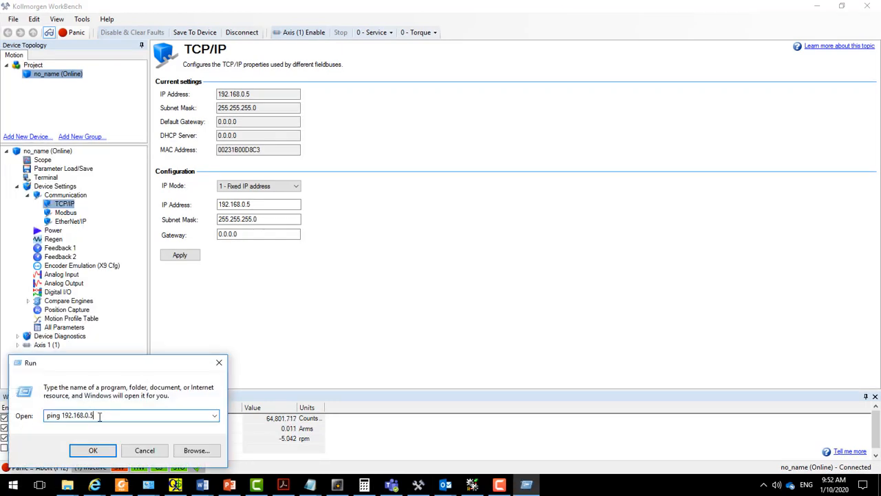
pyautogui.click(92, 451)
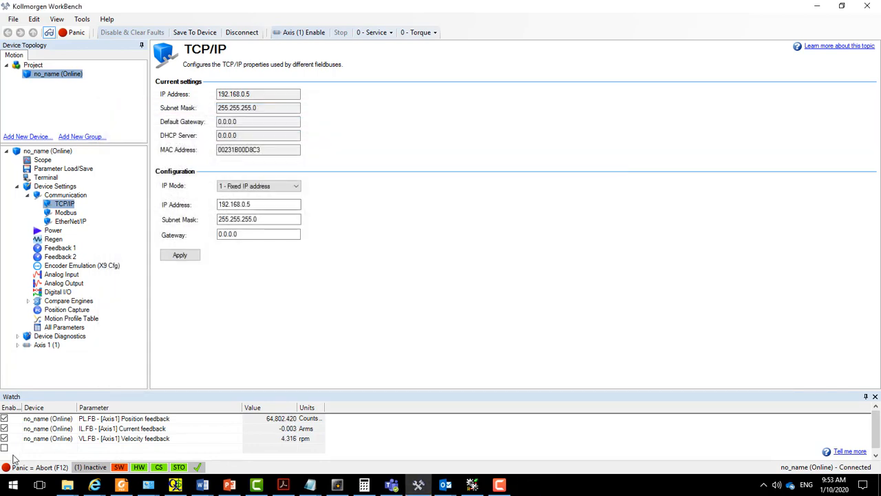
# Test communication with the PLC by running "ping 192.168.0.3" from the Windows Run dialog.
pyautogui.rightClick(12, 485)
pyautogui.click(36, 430)
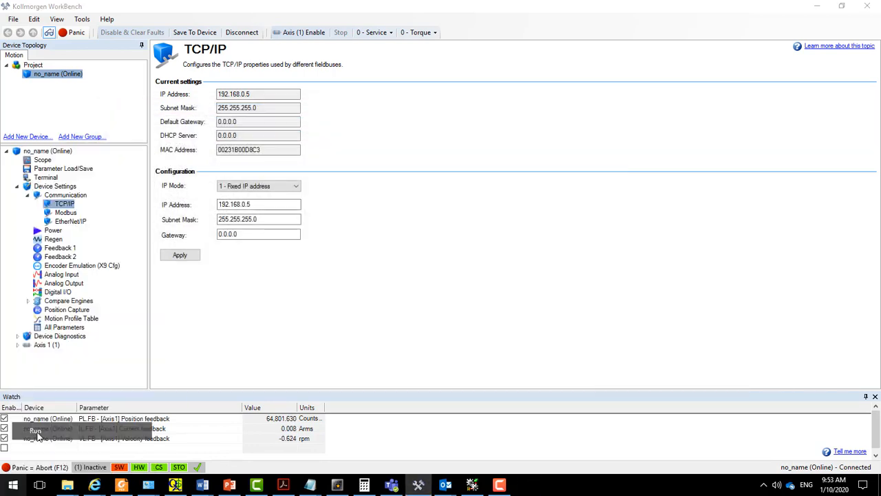
pyautogui.click(111, 420)
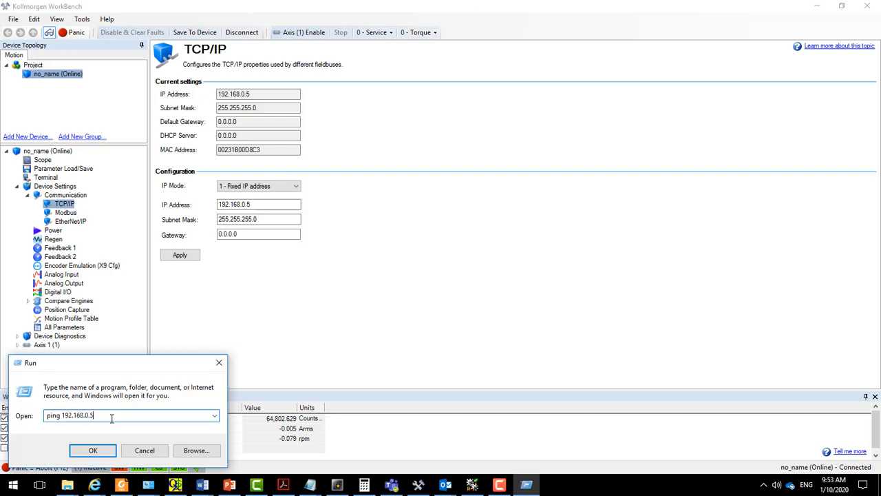
pyautogui.press('BackSpace')
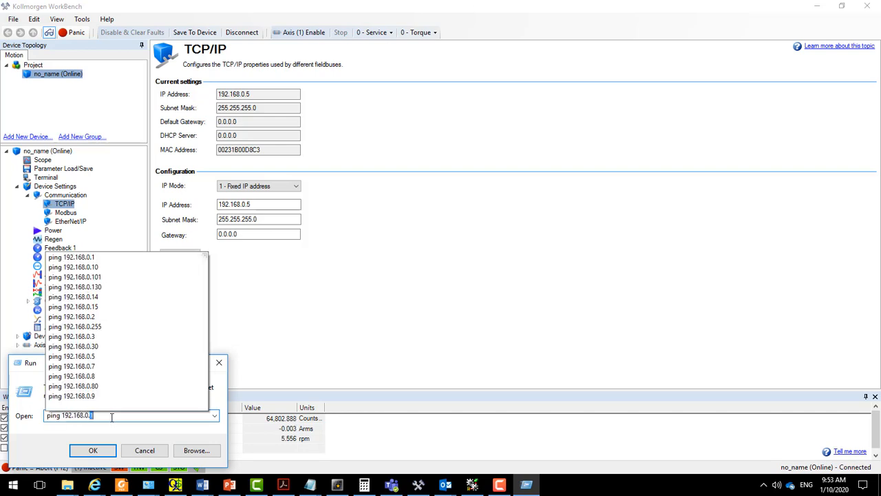
pyautogui.write('3')
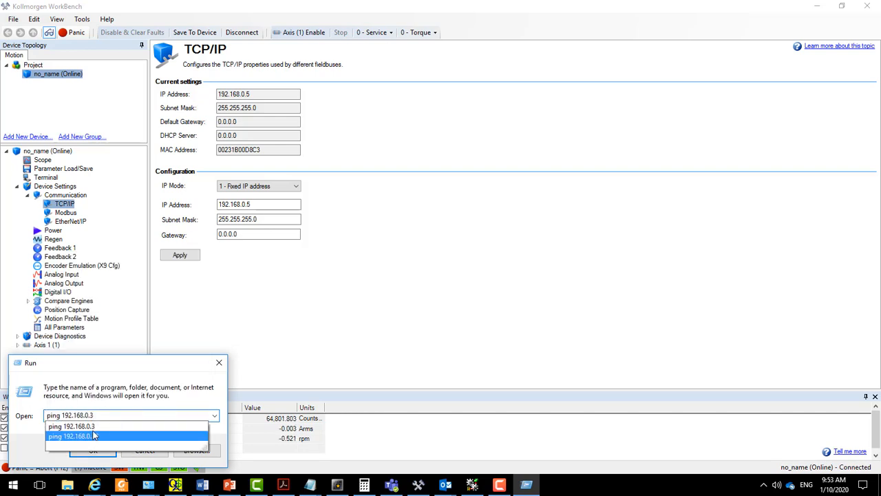
pyautogui.click(95, 427)
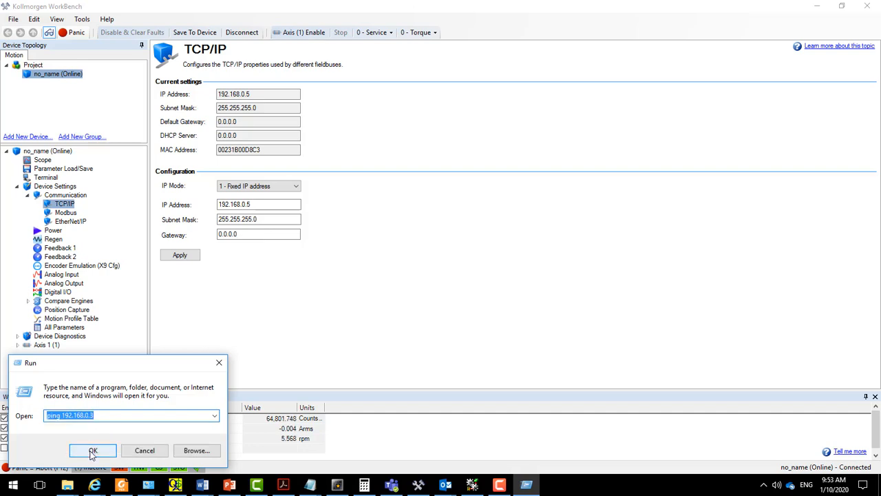
pyautogui.click(93, 449)
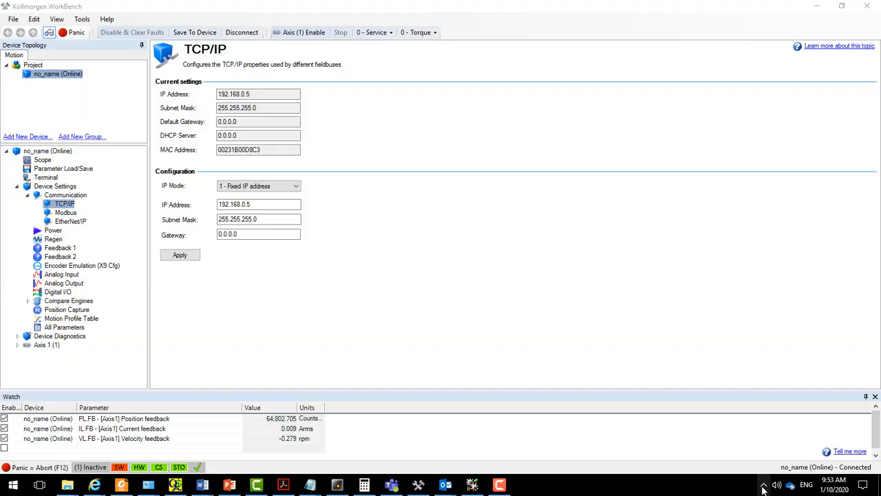
# Open the Internet Protocol Version 4 (TCP/IPv4) properties of the PC's Ethernet connection through the Network and Sharing Center.
pyautogui.click(763, 485)
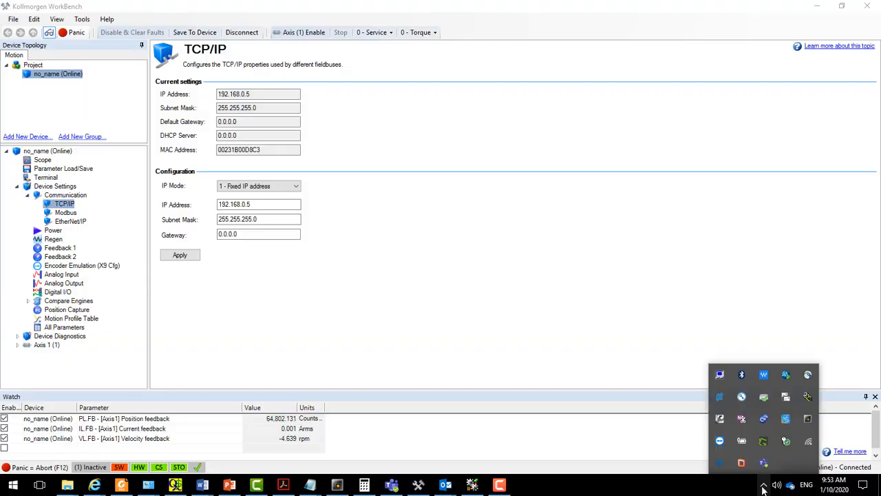
pyautogui.rightClick(808, 444)
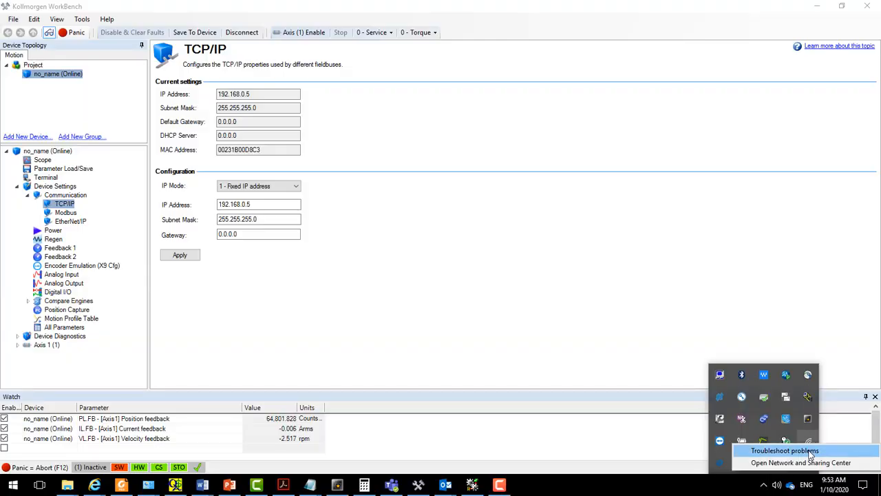
pyautogui.click(801, 463)
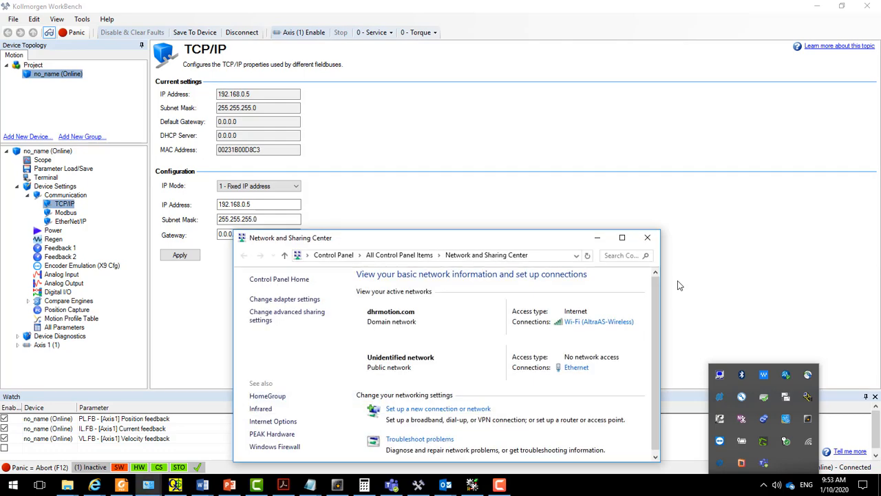
pyautogui.moveTo(563, 240); pyautogui.dragTo(658, 97)
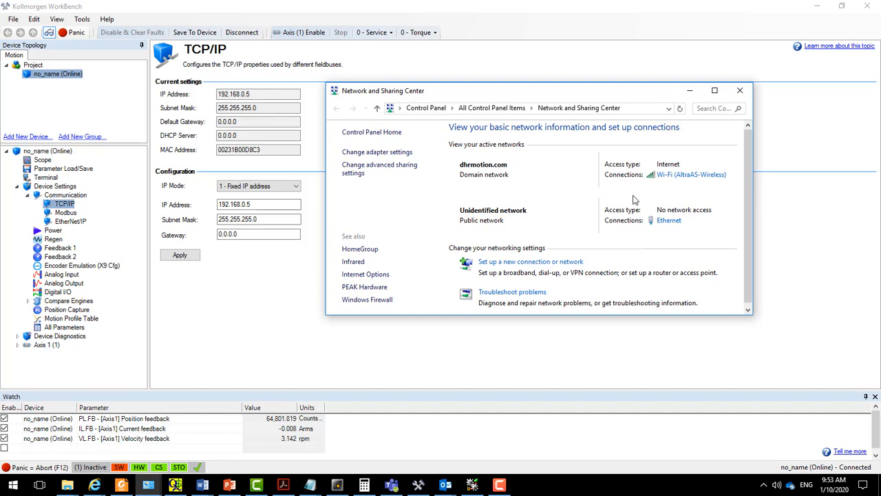
pyautogui.click(670, 222)
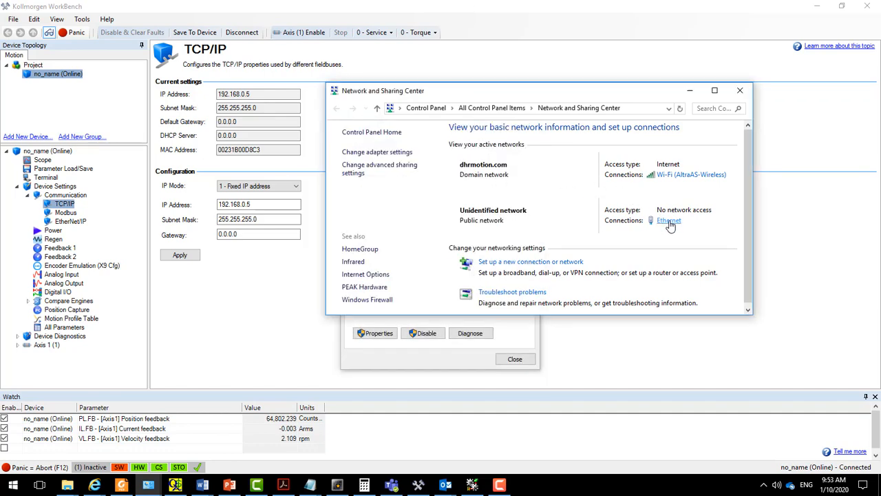
pyautogui.click(375, 333)
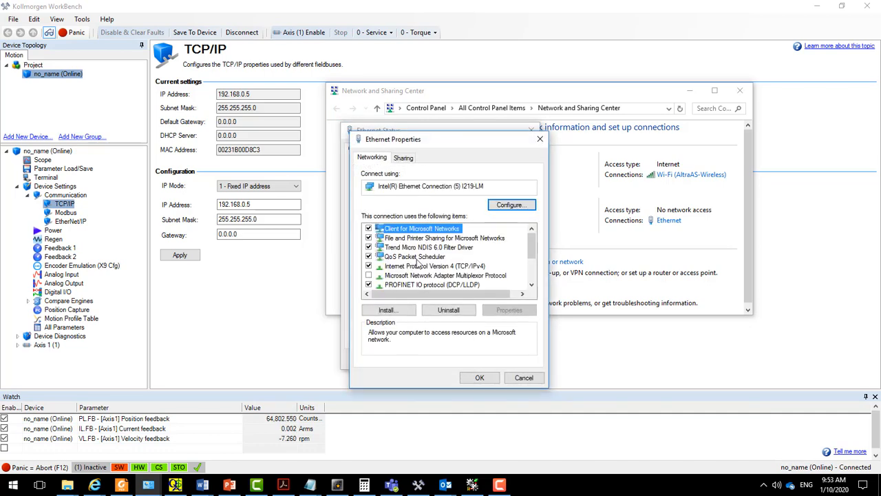
pyautogui.click(425, 266)
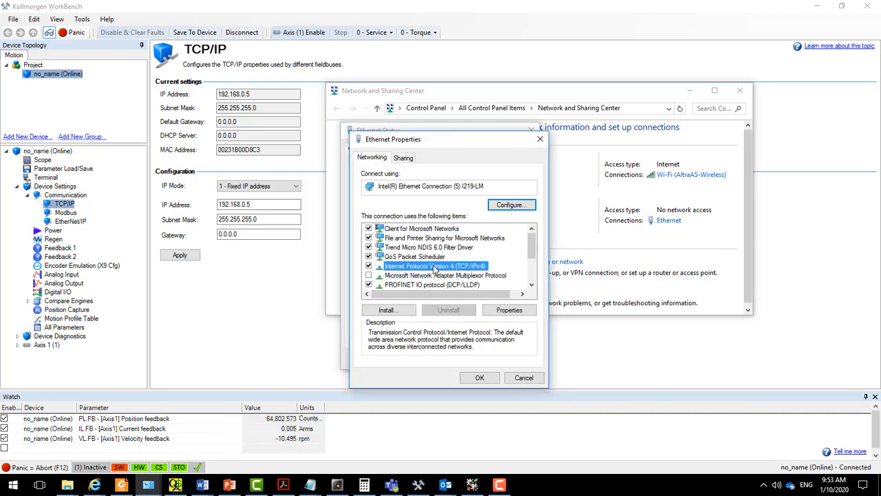
pyautogui.click(499, 309)
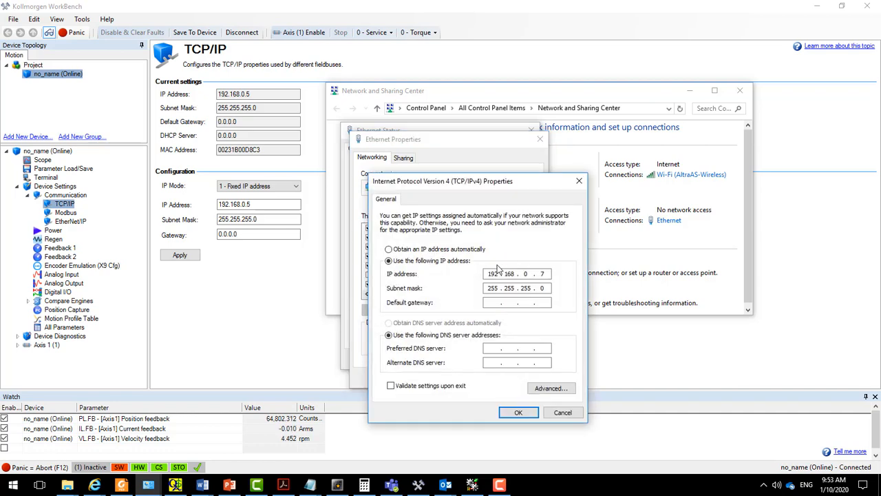
# Check the PC's static IP address with last octet 7, cancel the adapter dialogs without saving, and close the network windows.
pyautogui.click(530, 273)
pyautogui.press('BackSpace')
pyautogui.write('7')
pyautogui.click(563, 413)
pyautogui.click(535, 379)
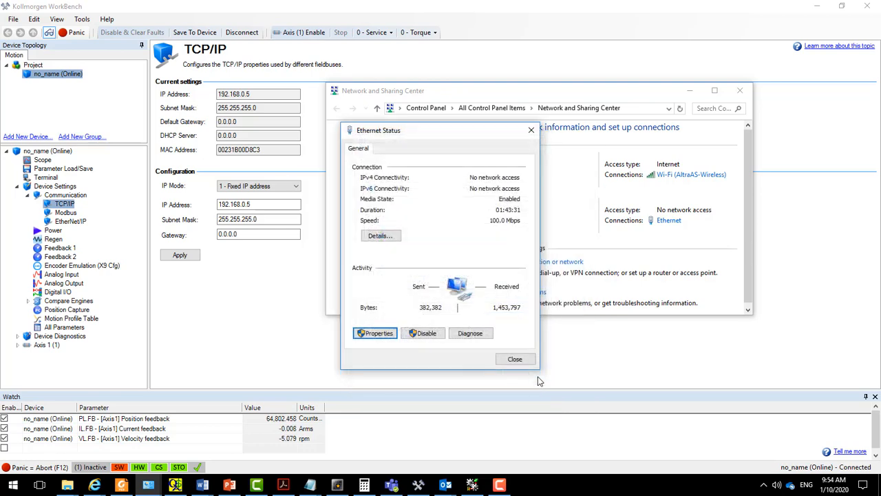
pyautogui.click(509, 359)
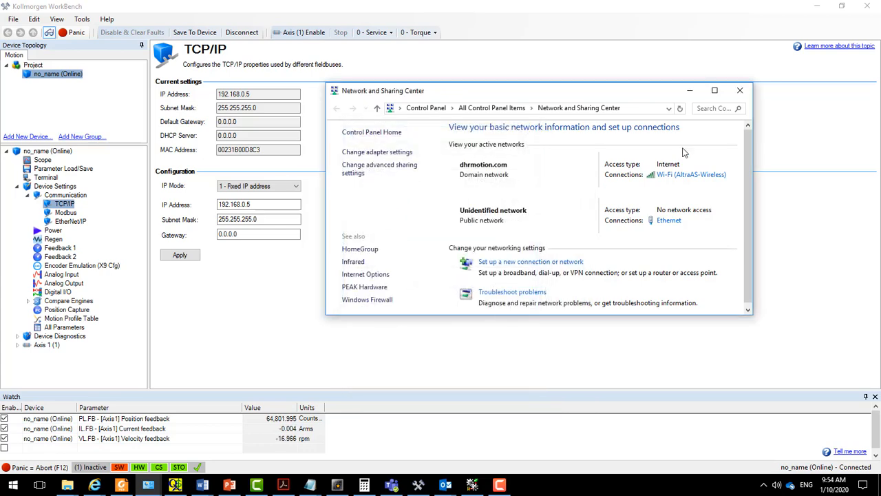
pyautogui.click(738, 90)
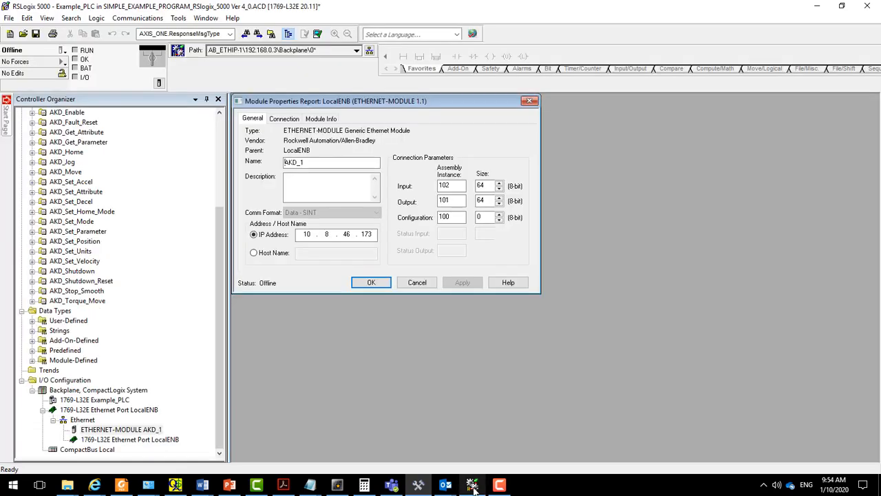
# Switch to RSLogix 5000 and apply 192.168.0.5 as the IP address of the AKD_1 Ethernet module.
pyautogui.click(472, 485)
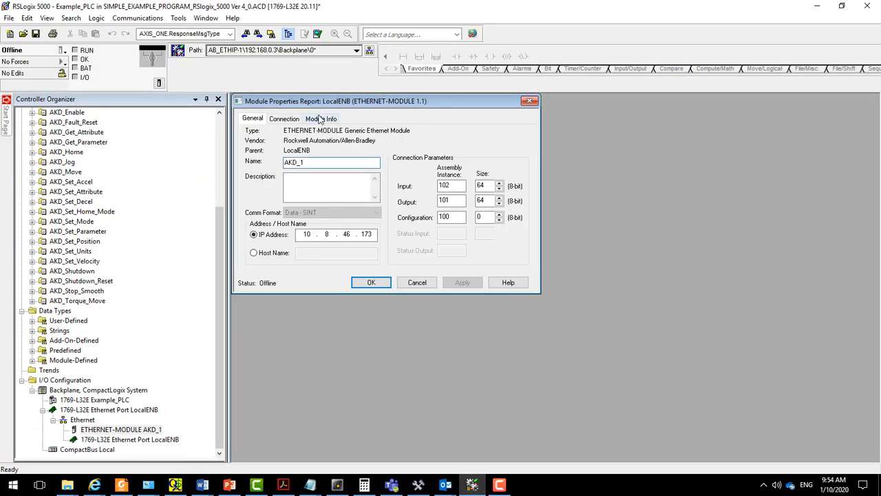
pyautogui.click(297, 235)
pyautogui.write('192 . ')
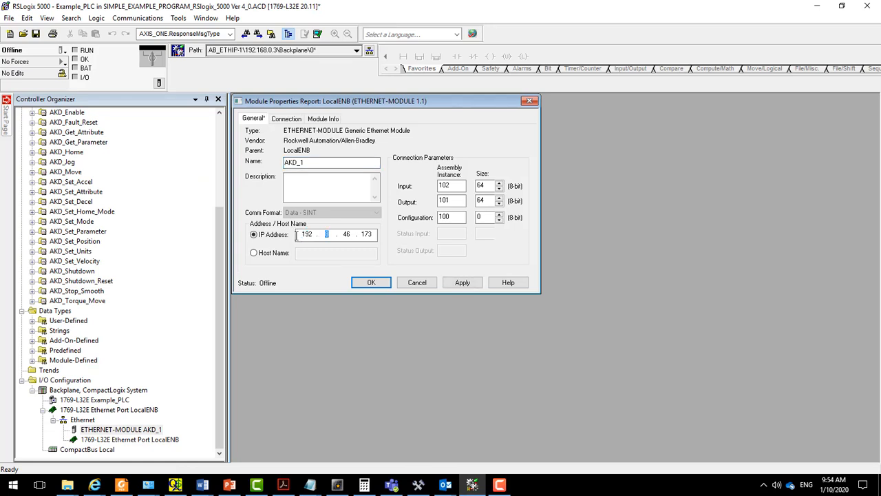
pyautogui.write('168 . 0')
pyautogui.press('.')
pyautogui.write('5')
pyautogui.click(462, 282)
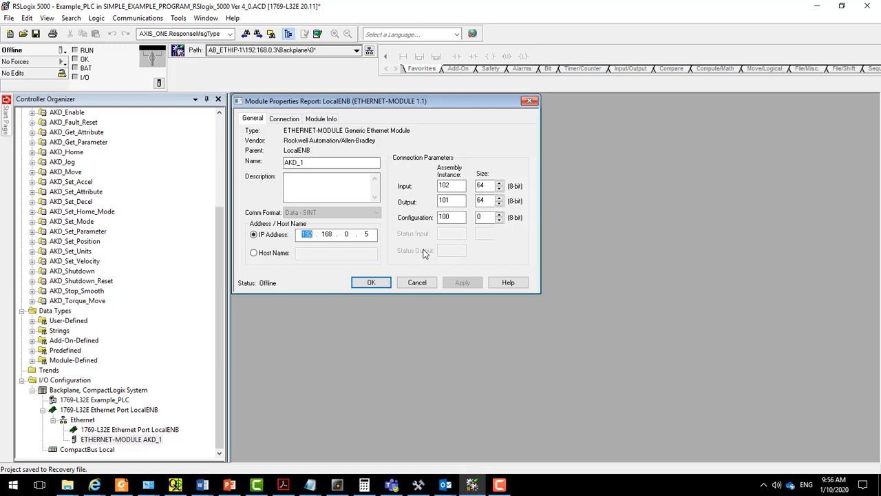
# Review the AKD_1 module's connection settings, accept the module properties, and save the project.
pyautogui.click(284, 119)
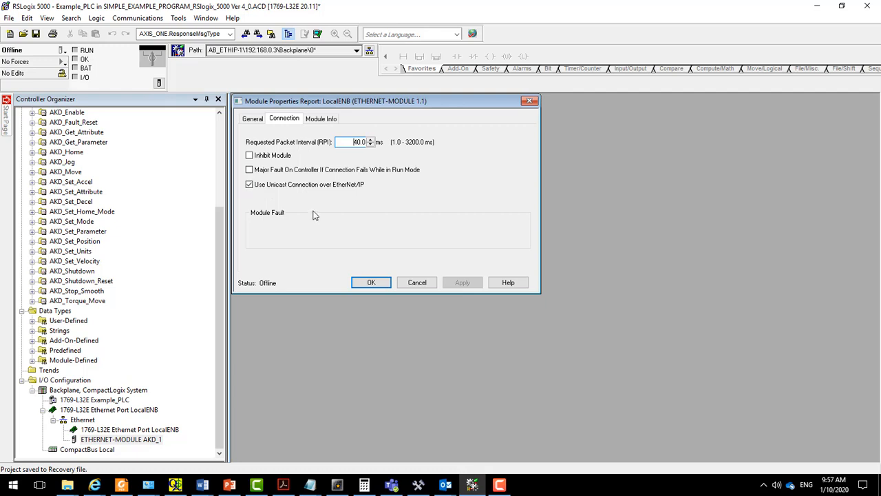
pyautogui.click(370, 283)
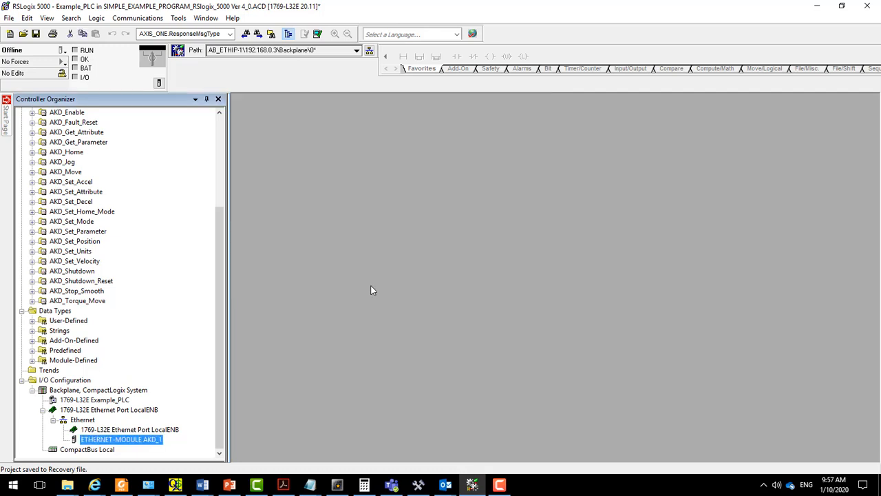
pyautogui.click(36, 34)
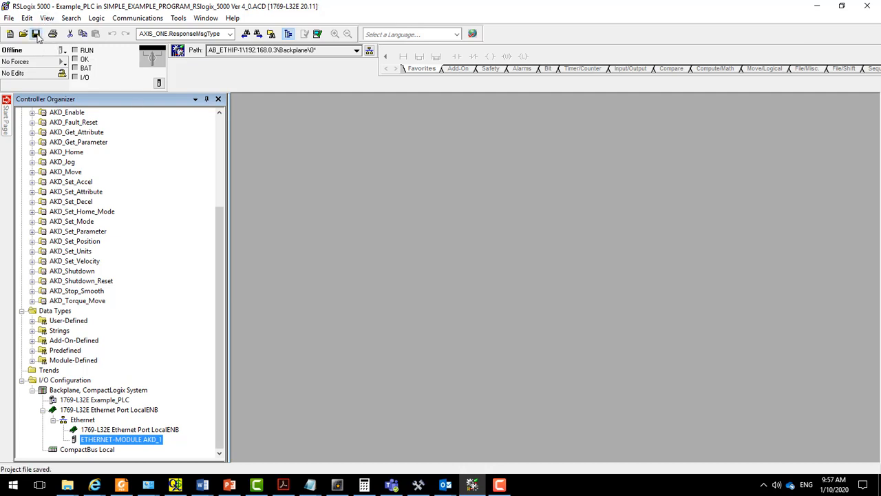
# Download the project to the controller, change it back to Remote Run, and close the Errors window.
pyautogui.click(61, 50)
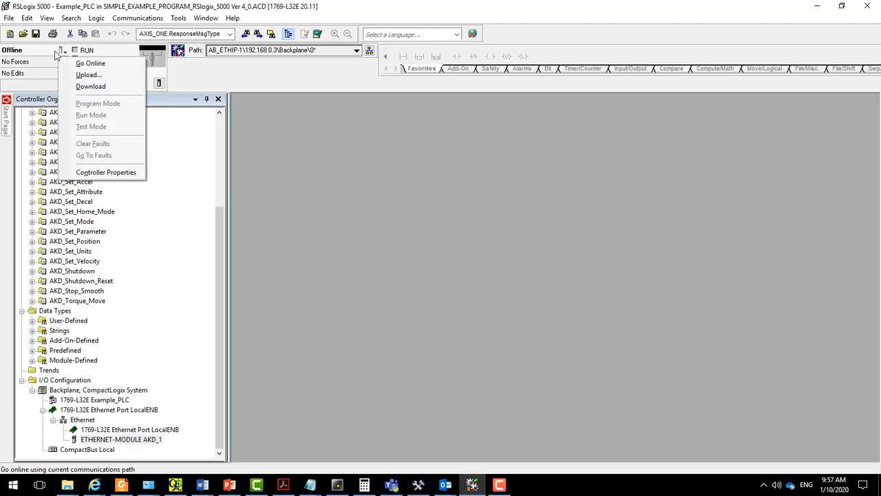
pyautogui.click(87, 87)
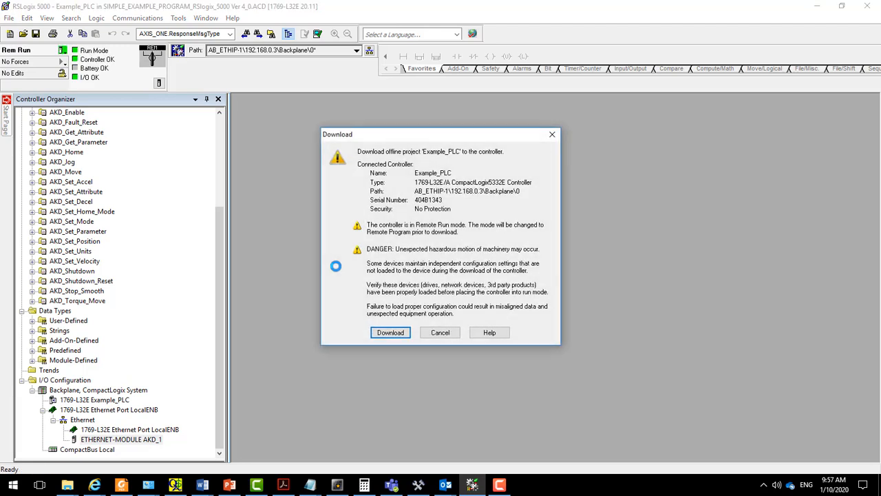
pyautogui.click(390, 334)
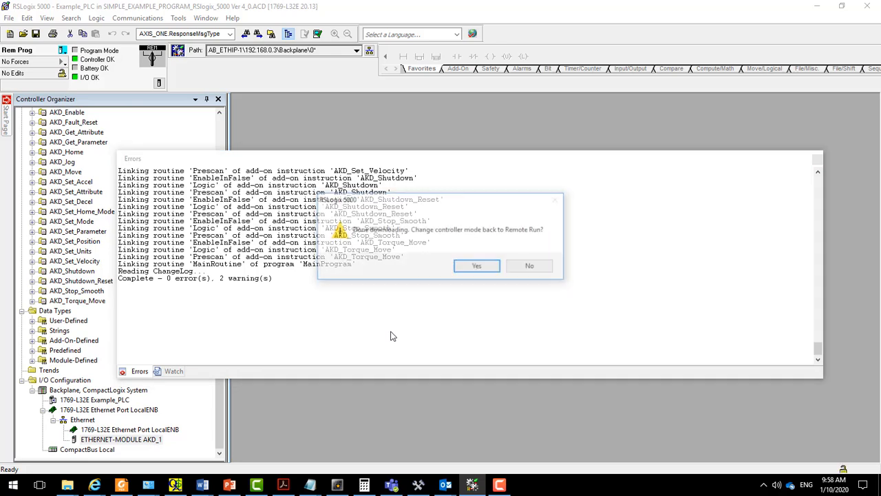
pyautogui.click(477, 271)
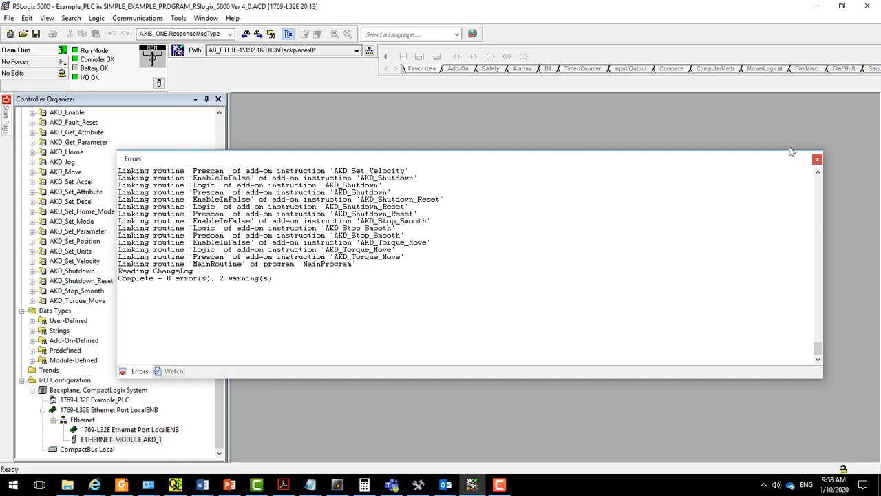
pyautogui.click(817, 159)
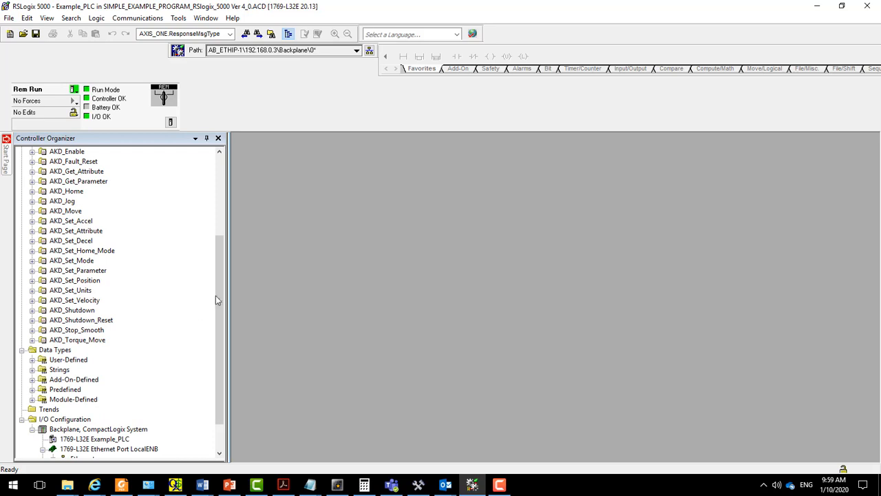
pyautogui.moveTo(219, 296); pyautogui.dragTo(215, 193)
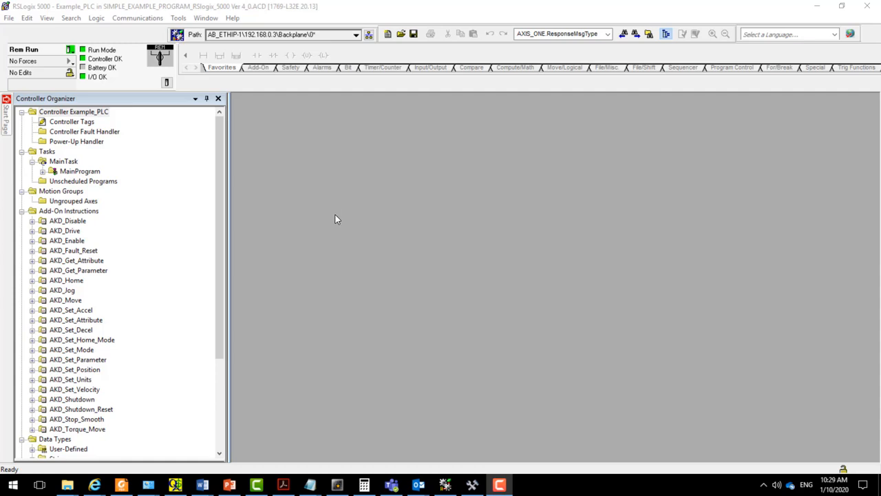
# Switch to Kollmorgen WorkBench, check the drive's command source selector, and examine the Enable/Disable settings of Axis 1.
pyautogui.click(472, 485)
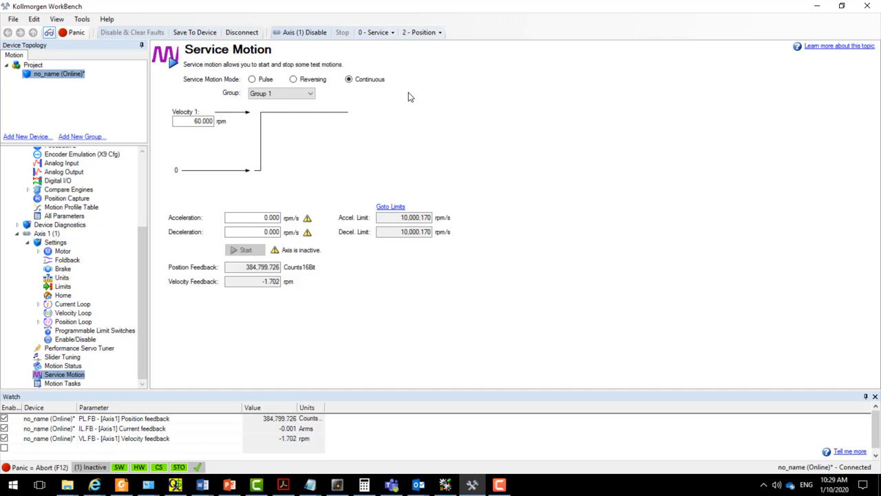
pyautogui.click(385, 32)
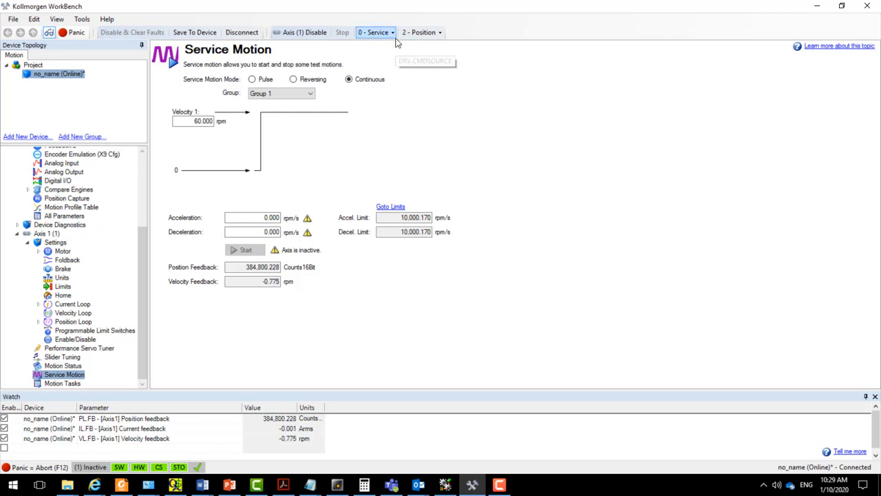
pyautogui.click(397, 42)
pyautogui.click(393, 35)
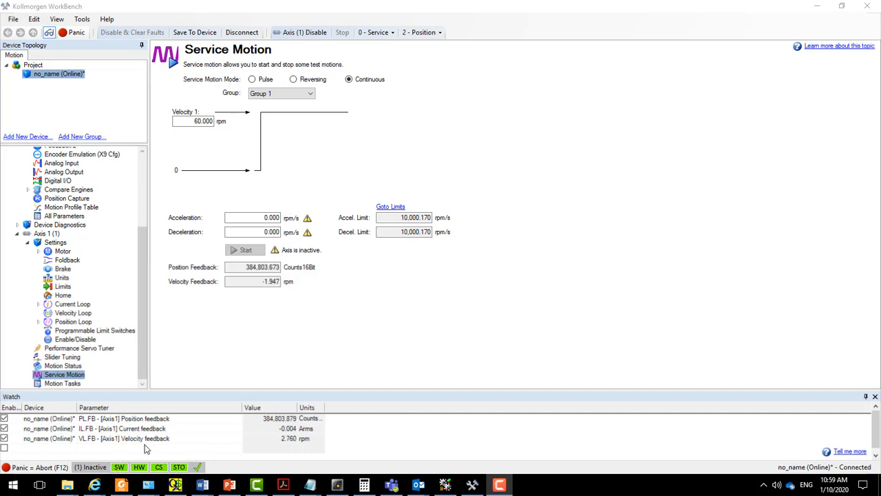
pyautogui.click(71, 339)
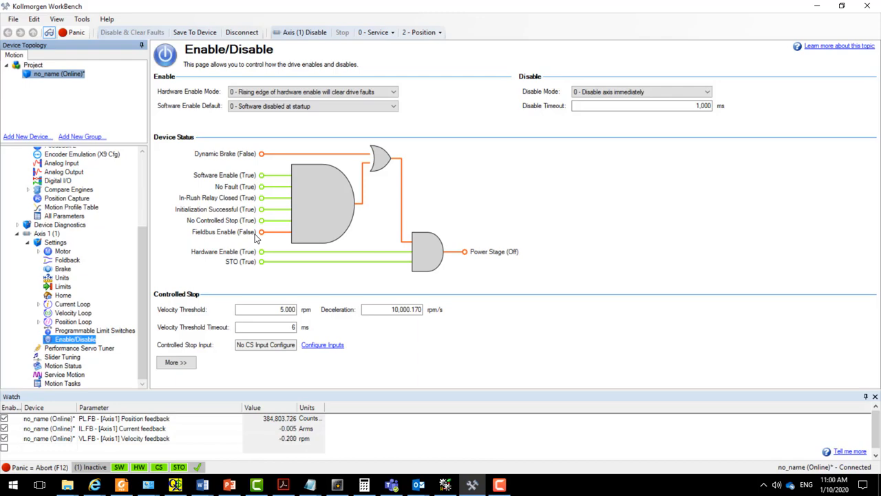
# Return to RSLogix 5000 and examine the AKD_Drive communication rung at the start of MainRoutine.
pyautogui.click(445, 486)
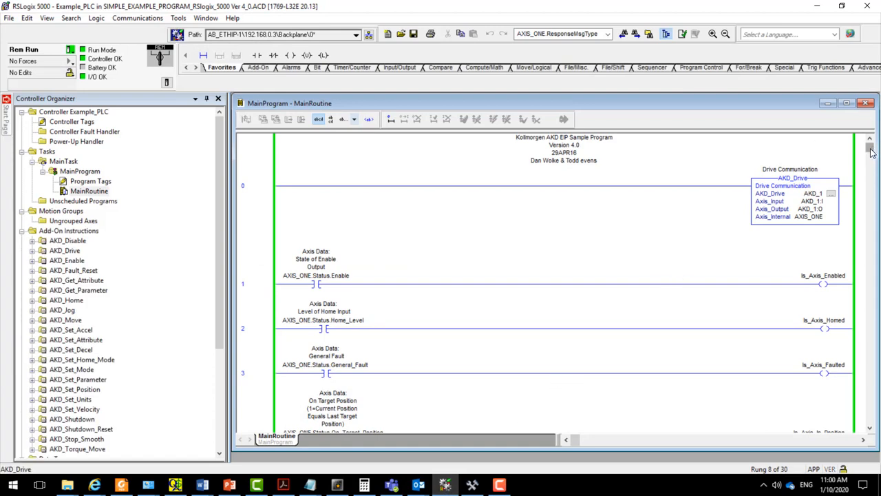
pyautogui.moveTo(872, 153); pyautogui.dragTo(871, 153)
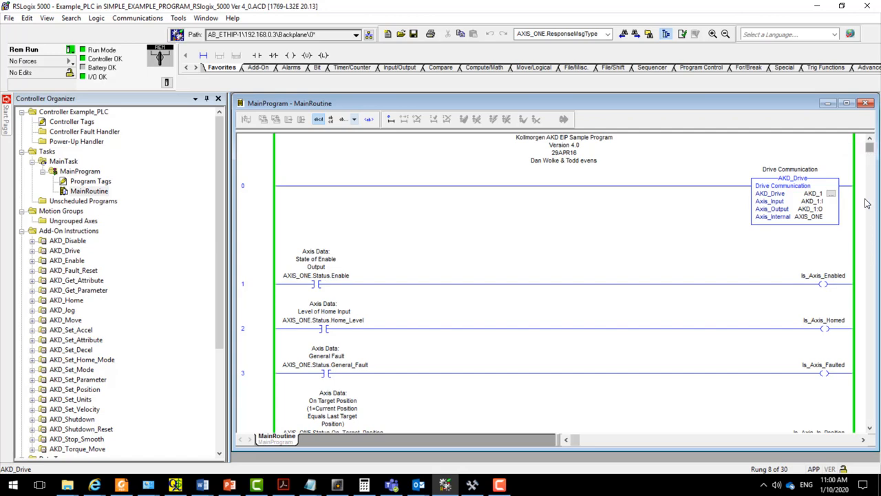
# Toggle the ENABLE bit on rung 7 of MainRoutine, and switch to Kollmorgen WorkBench to check the drive's Enable/Disable status.
pyautogui.click(870, 431)
pyautogui.moveTo(869, 431); pyautogui.dragTo(869, 432)
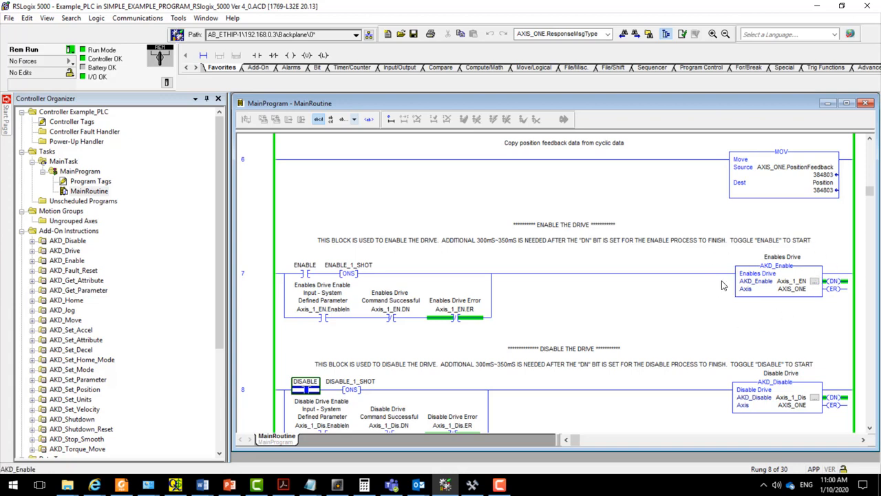
pyautogui.click(306, 273)
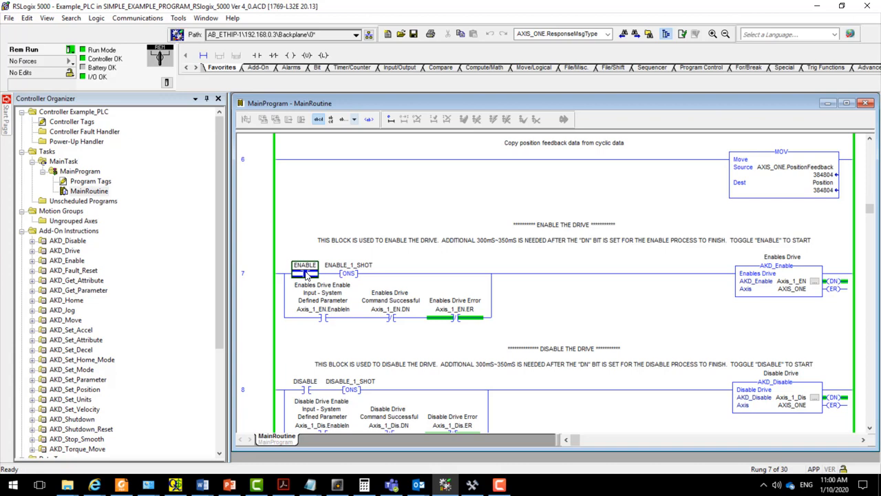
pyautogui.rightClick(307, 275)
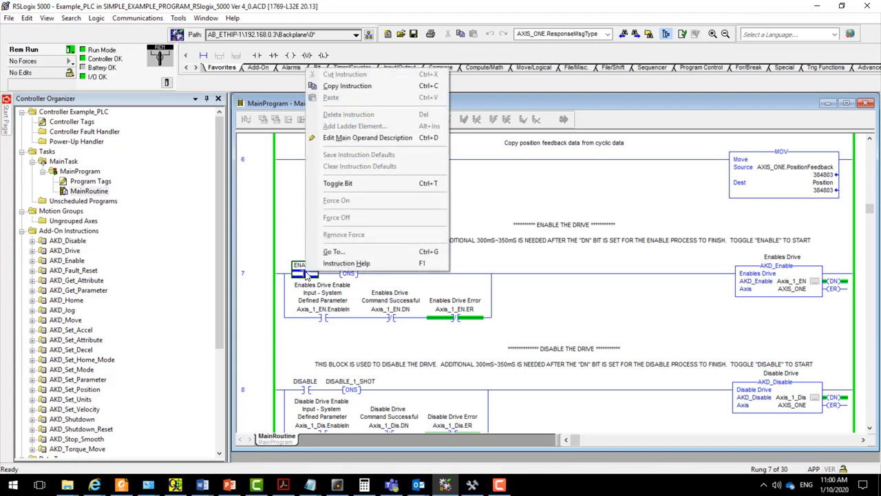
pyautogui.click(337, 183)
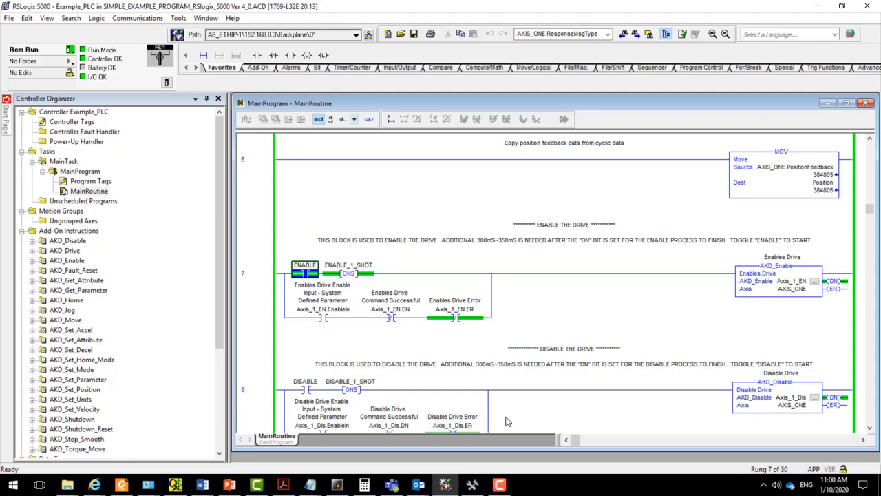
pyautogui.click(473, 486)
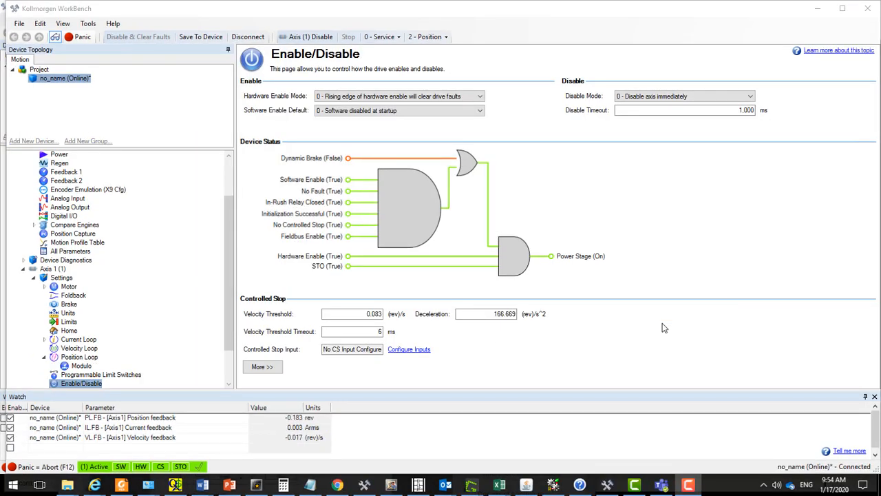
# Return to RSLogix 5000, toggle the DISABLE bit on rung 8, and check the drive's Enable/Disable status in Kollmorgen WorkBench.
pyautogui.click(554, 486)
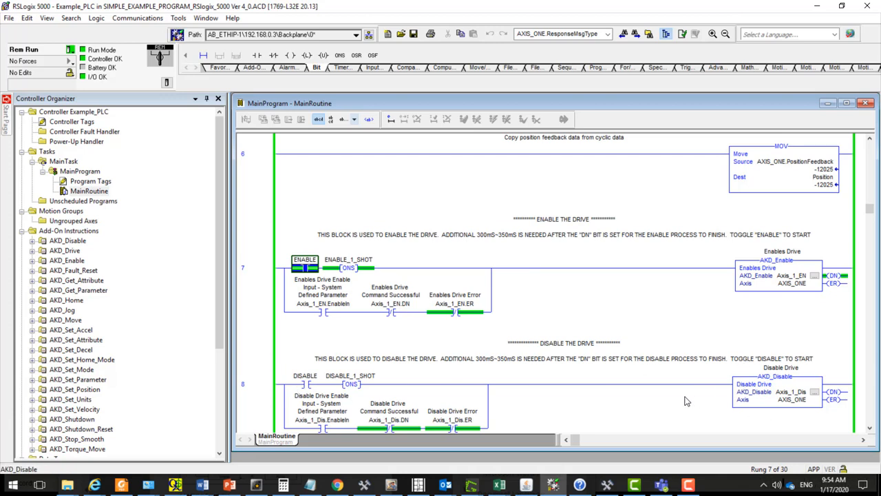
pyautogui.click(870, 428)
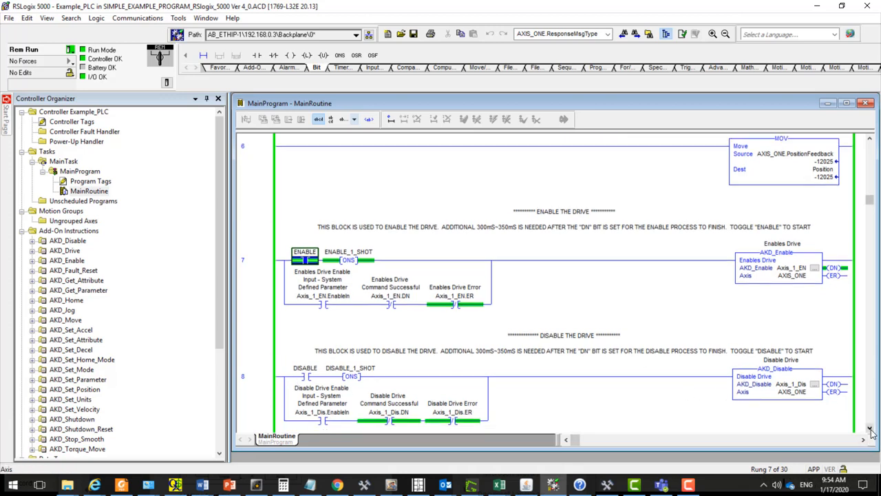
pyautogui.scroll(-4, 870, 431)
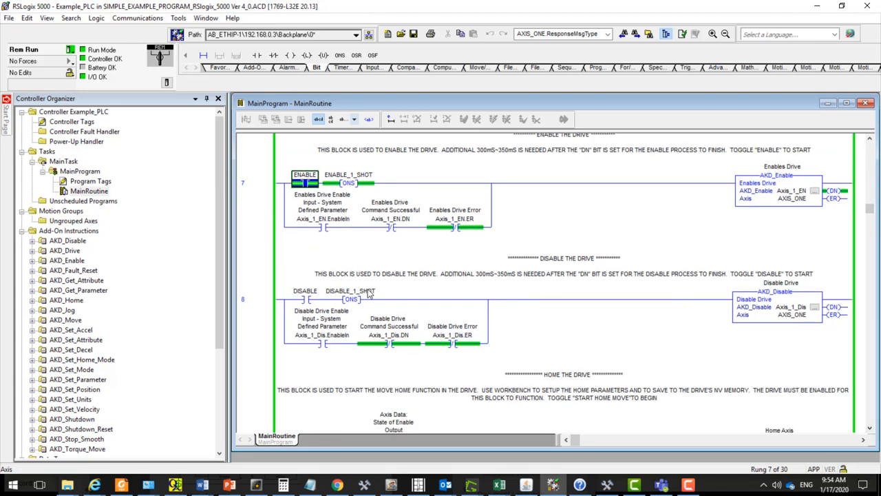
pyautogui.click(309, 298)
pyautogui.rightClick(308, 296)
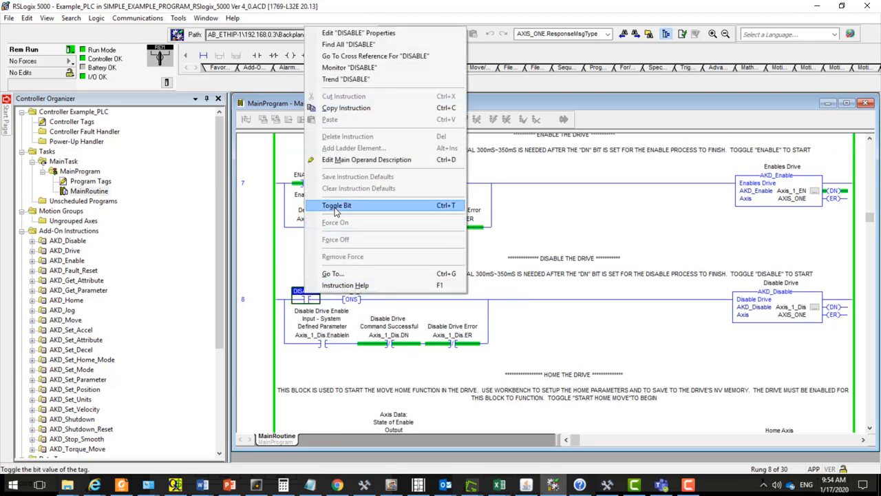
pyautogui.click(336, 208)
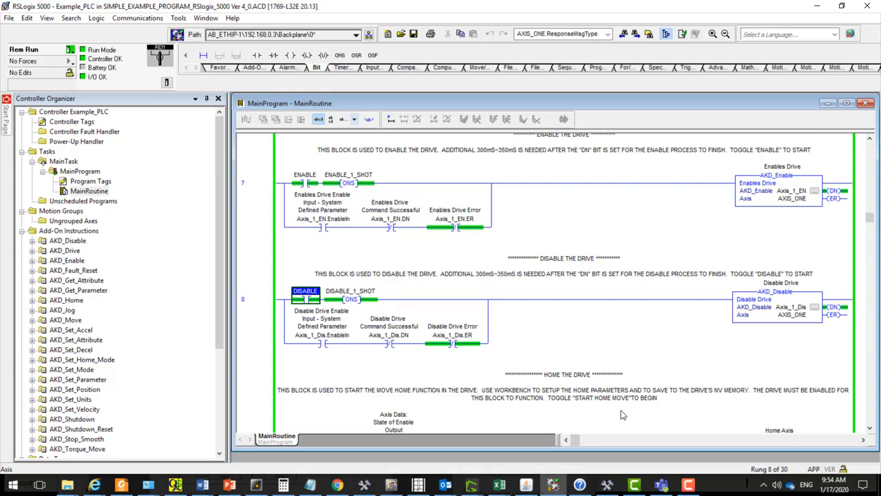
pyautogui.click(607, 486)
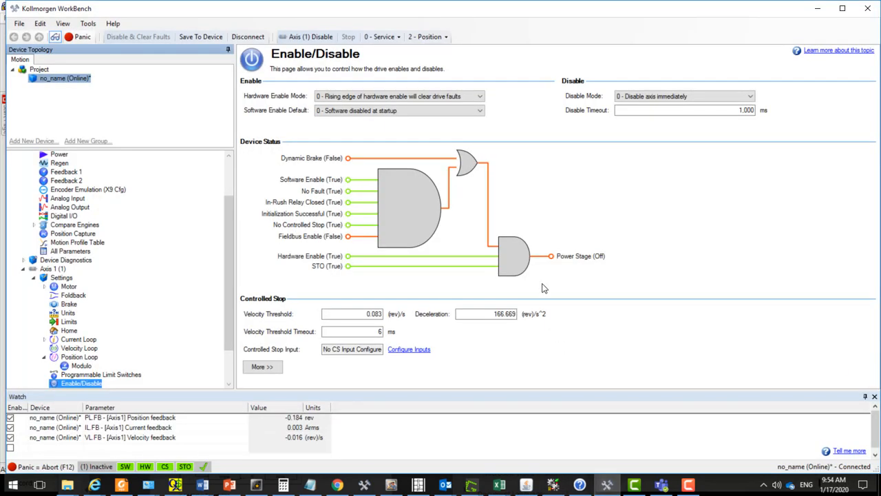